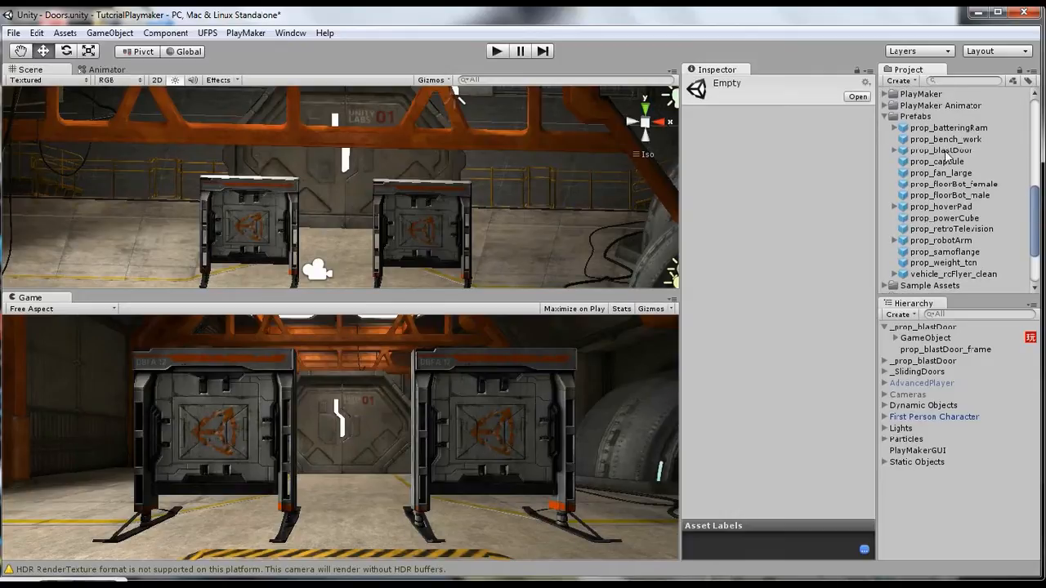
Step: Place a prop_blastDoor prefab instance in the scene beside the two existing doors and view its prop_blastDoor_door child's components
left_click(949, 152)
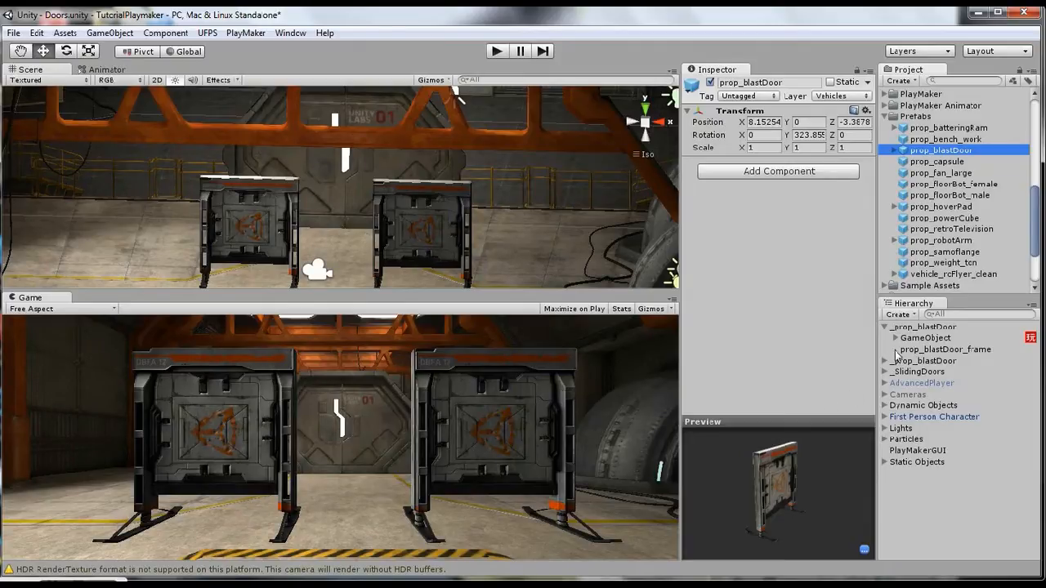
left_click_drag(931, 150, 528, 280)
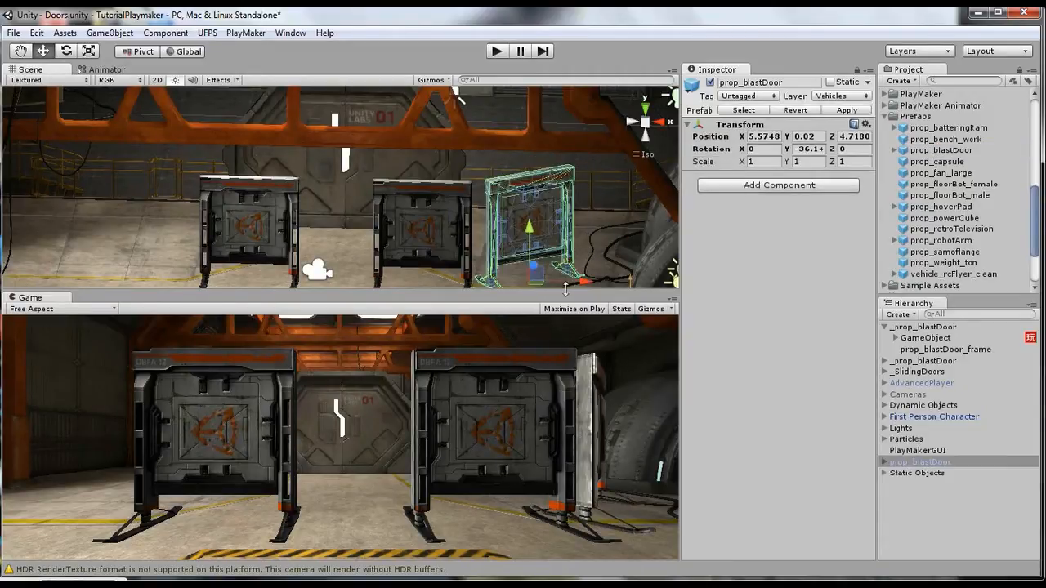
left_click(892, 463)
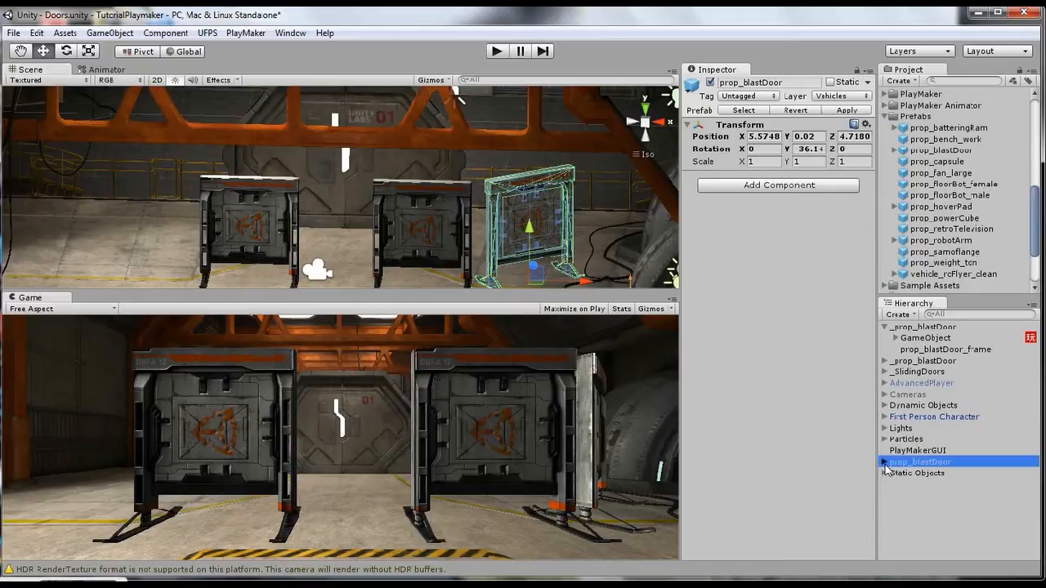
left_click(884, 462)
left_click(948, 473)
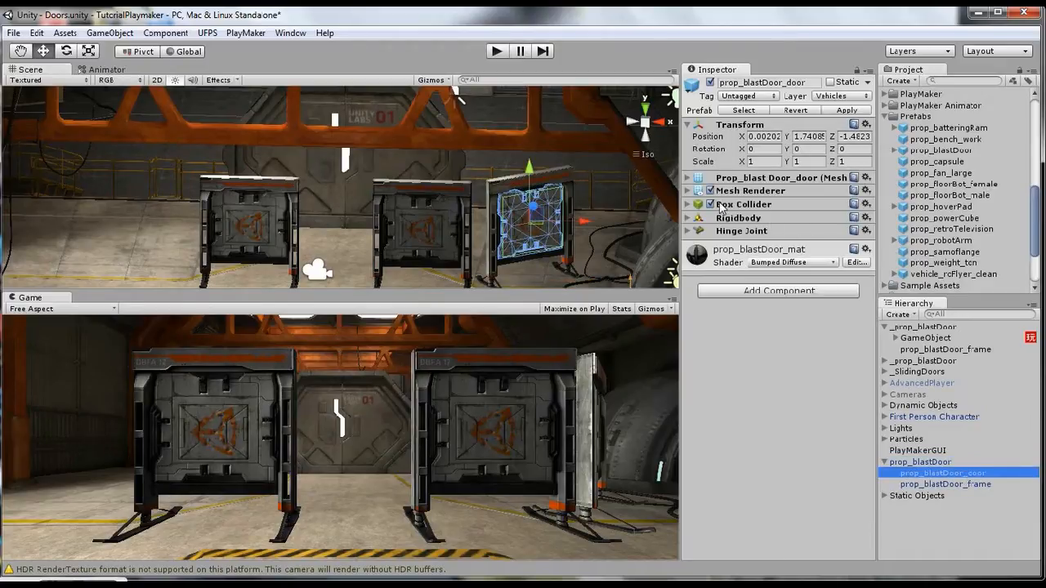
Step: Delete the newly placed prop_blastDoor instance from the scene
left_click(906, 463)
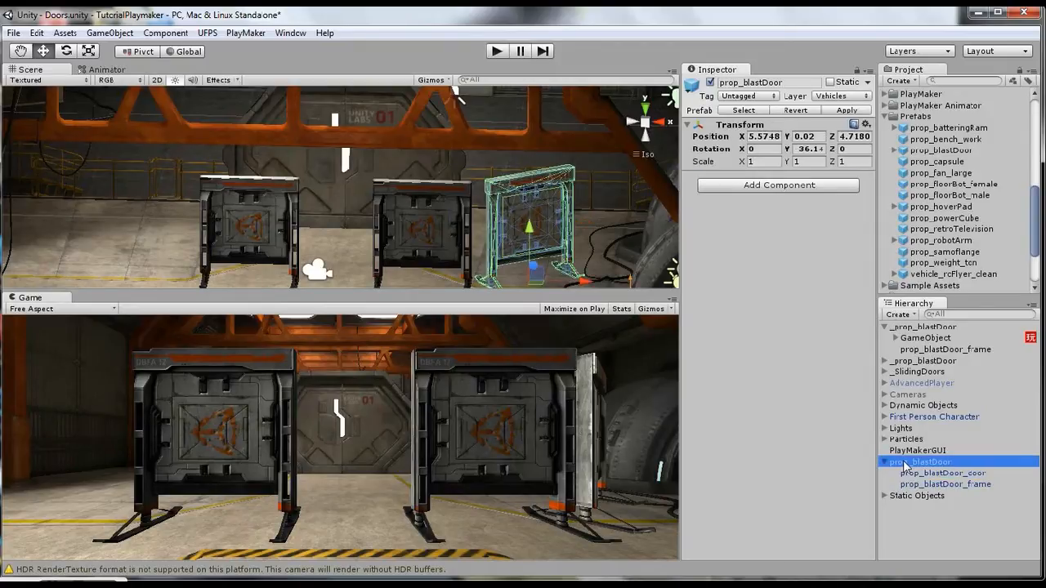
key("Delete")
Step: Examine the GameObject parent that holds prop_blastDoor_door inside the first _prop_blastDoor, including its position on the door and its components
left_click(930, 328)
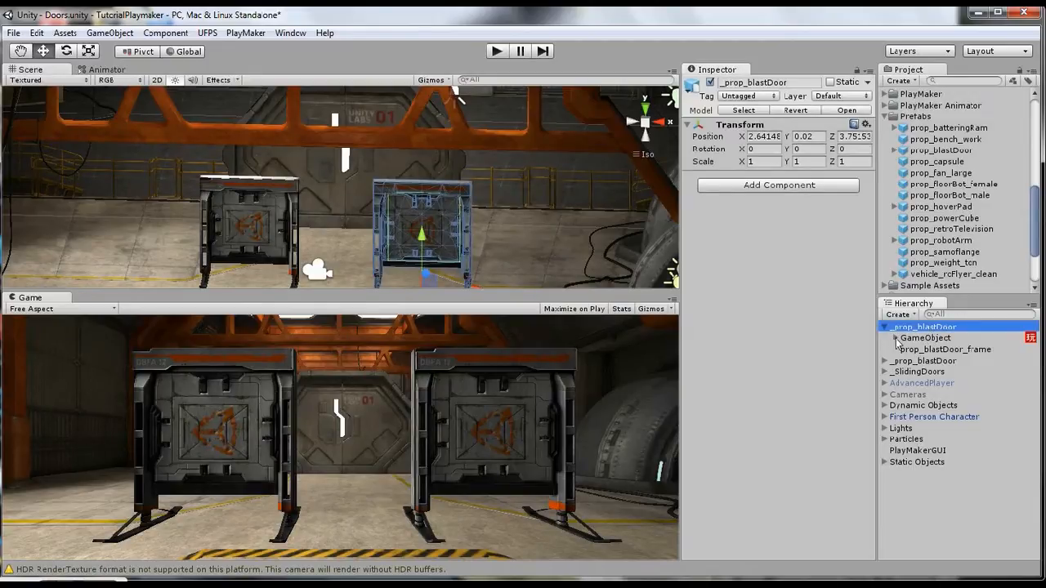
left_click(896, 338)
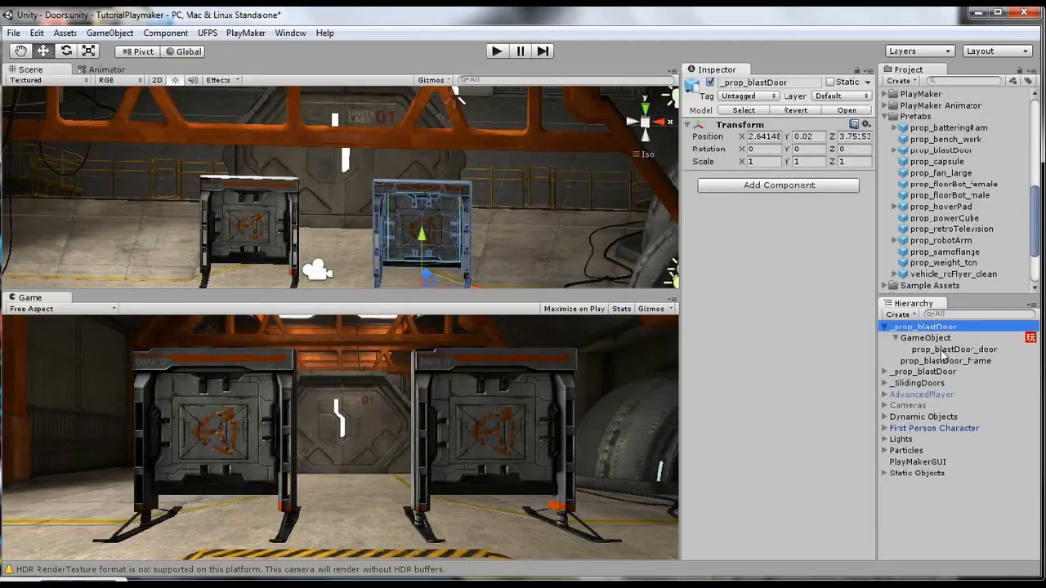
left_click(926, 338)
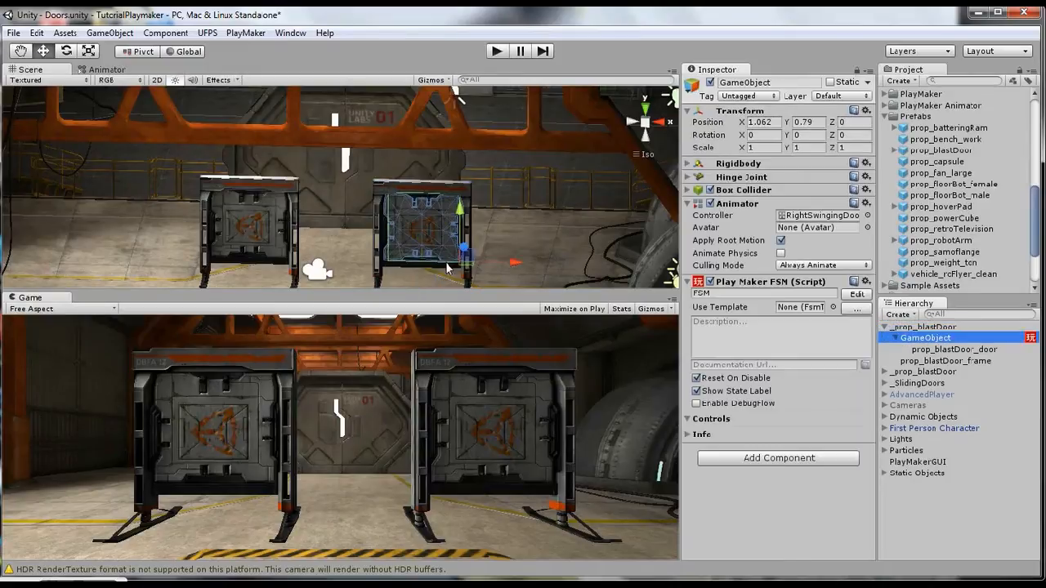
key("f")
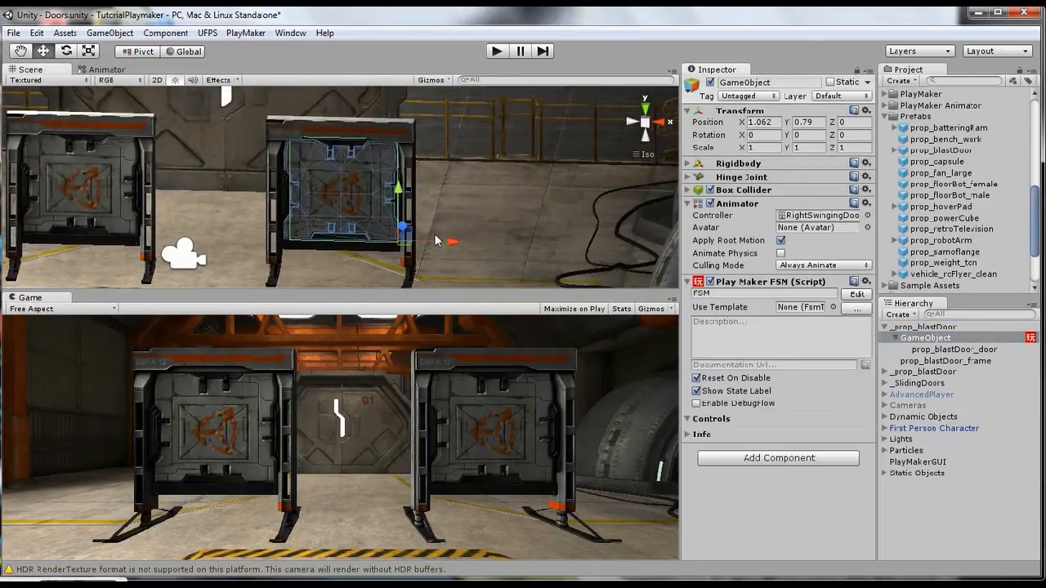
scroll(434, 234, "up", 3)
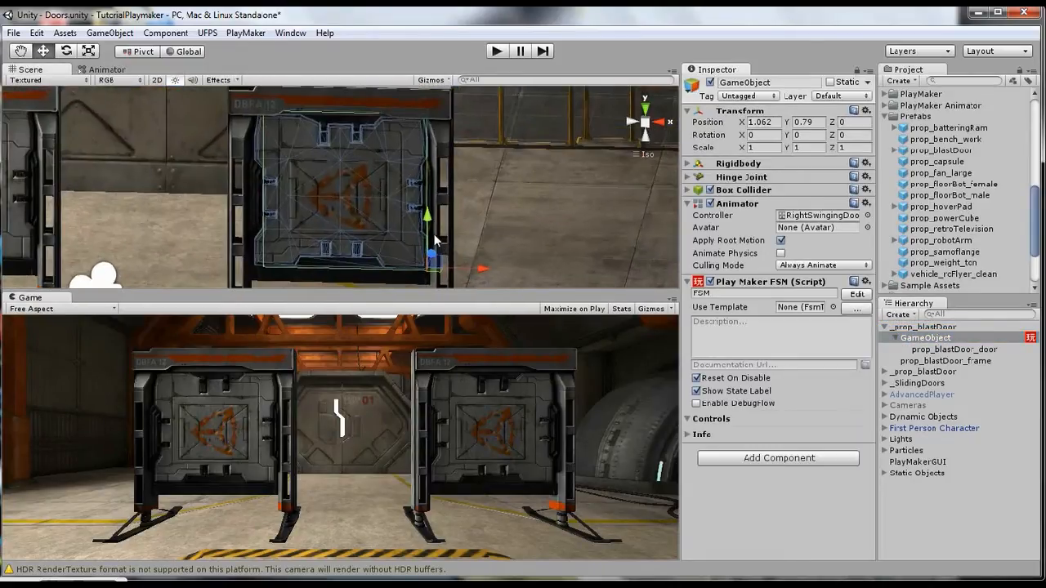
left_click(107, 34)
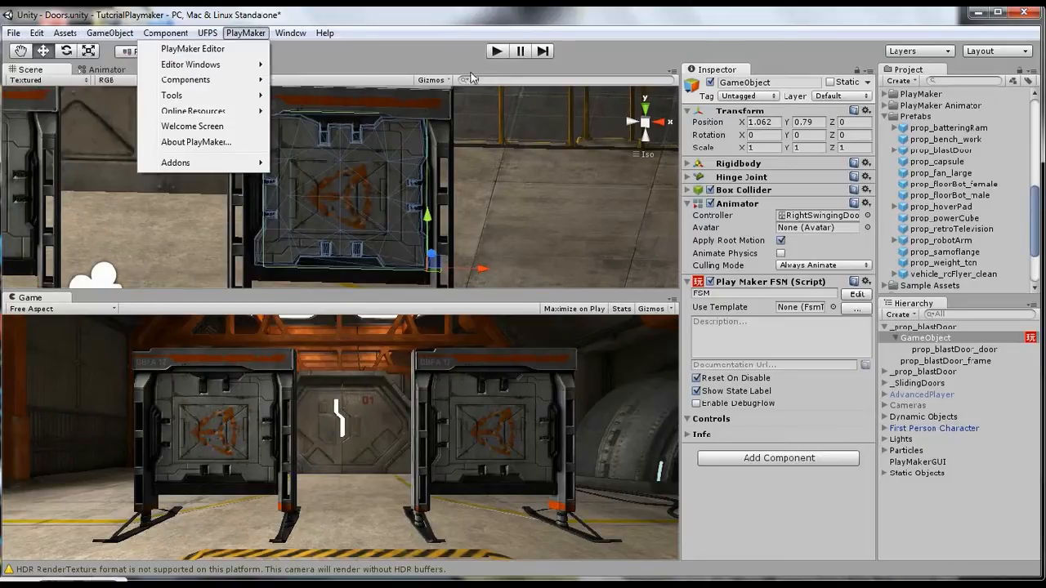
left_click(930, 328)
left_click(929, 337)
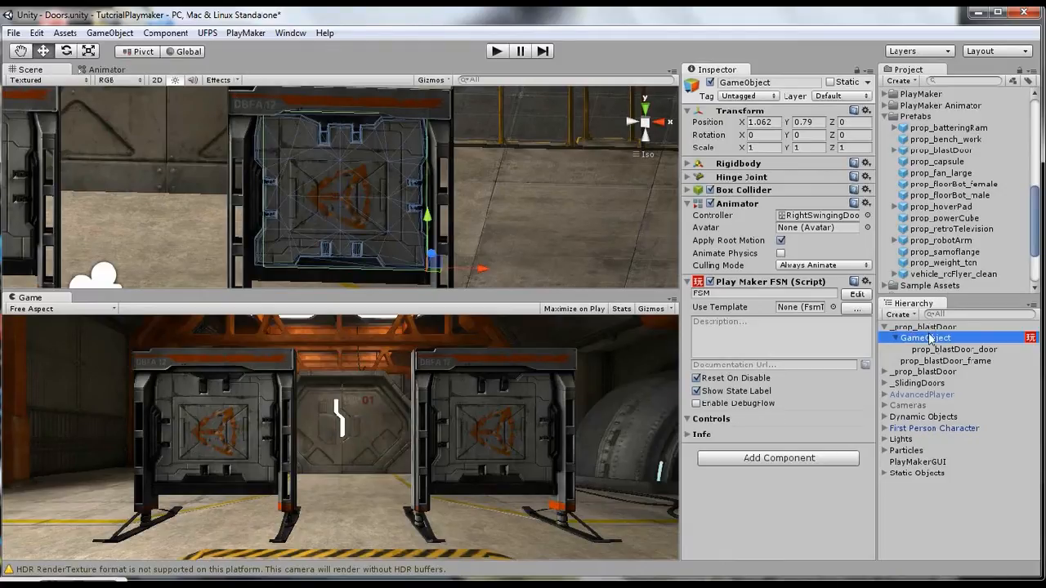
Step: Compare the pivots of GameObject and its prop_blastDoor_door child in an enlarged Scene view, and view the prop_blastDoor prefab's child parts
scroll(384, 211, "down", 3)
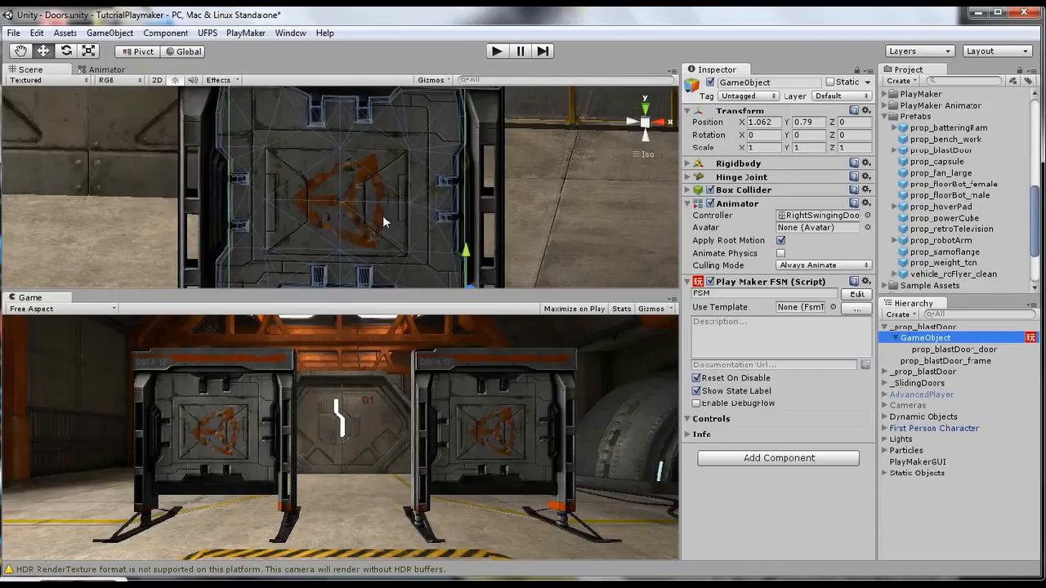
left_click_drag(511, 301, 508, 411)
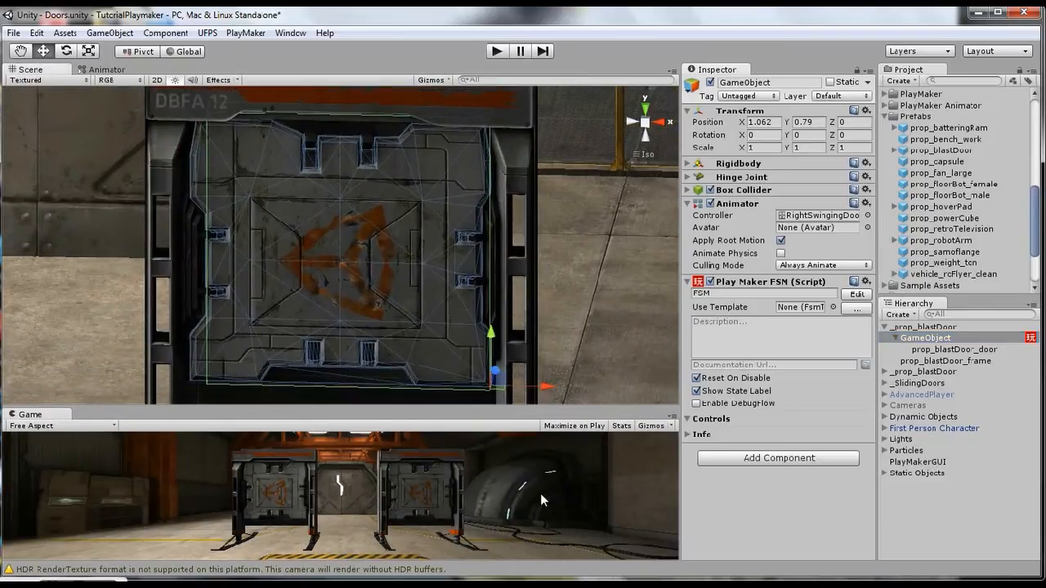
left_click(953, 349)
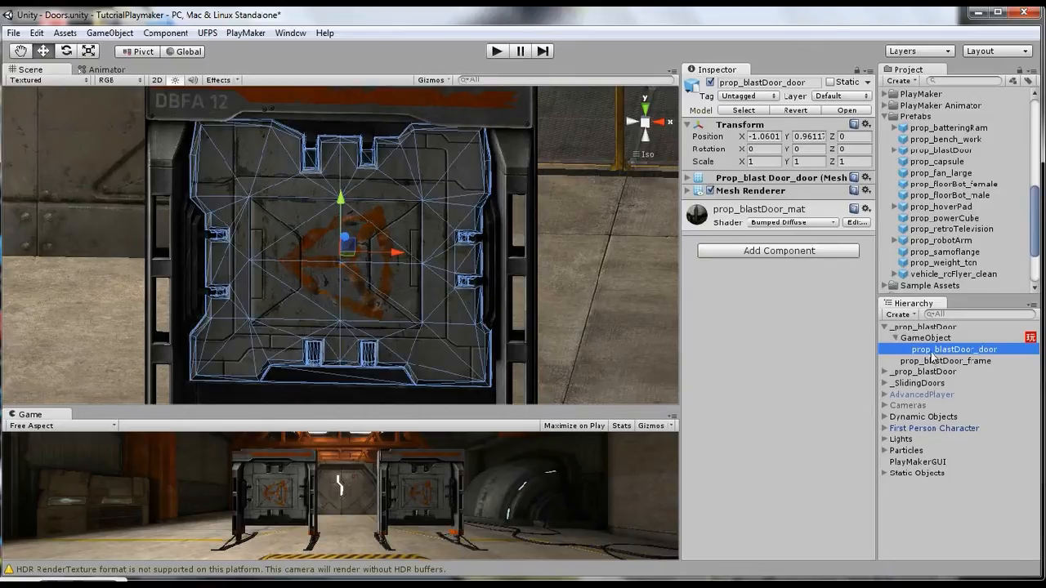
left_click(932, 339)
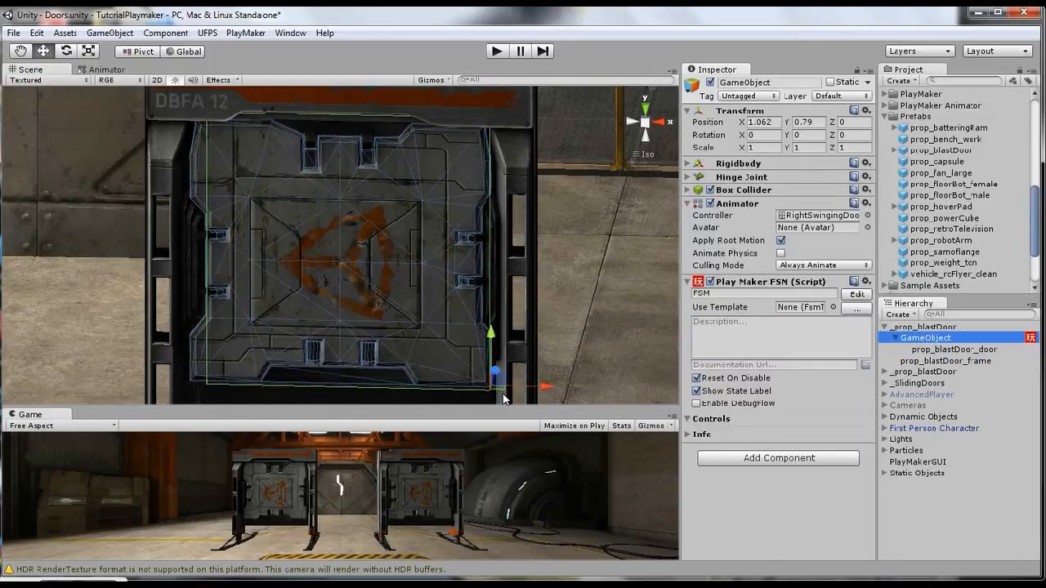
scroll(504, 398, "up", 5)
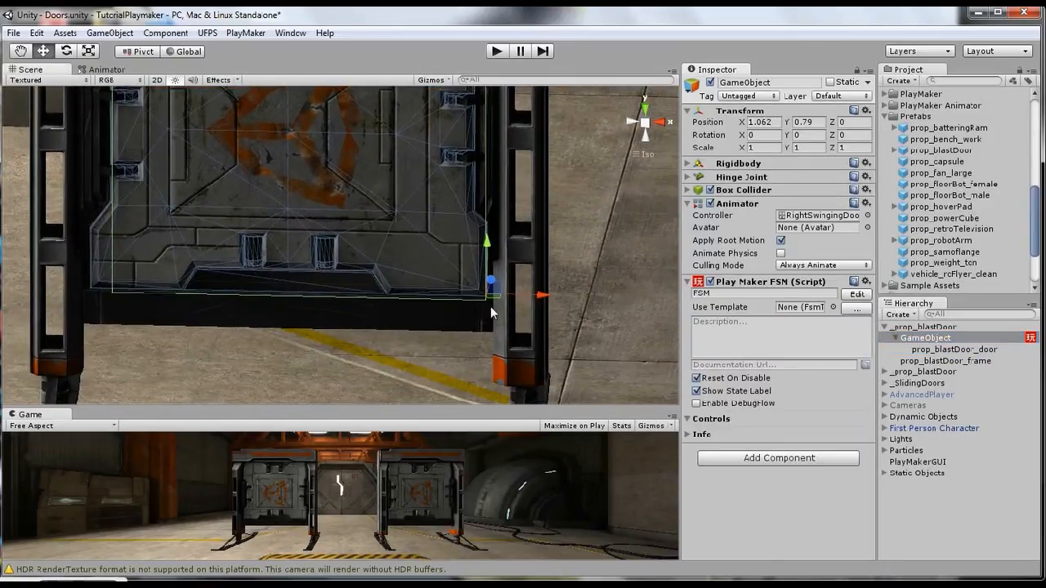
left_click_drag(553, 314, 576, 332, "alt")
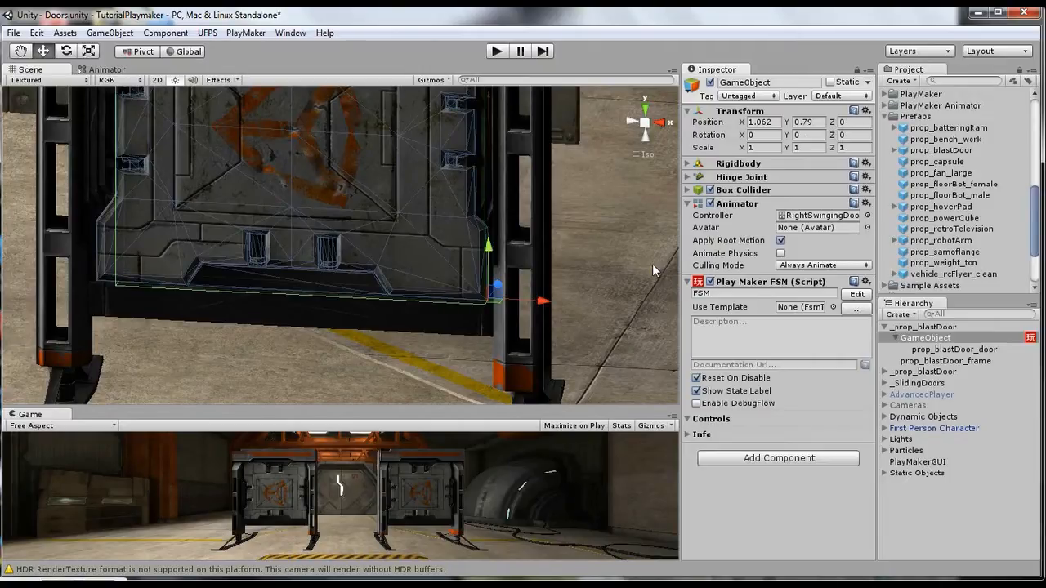
left_click(969, 350)
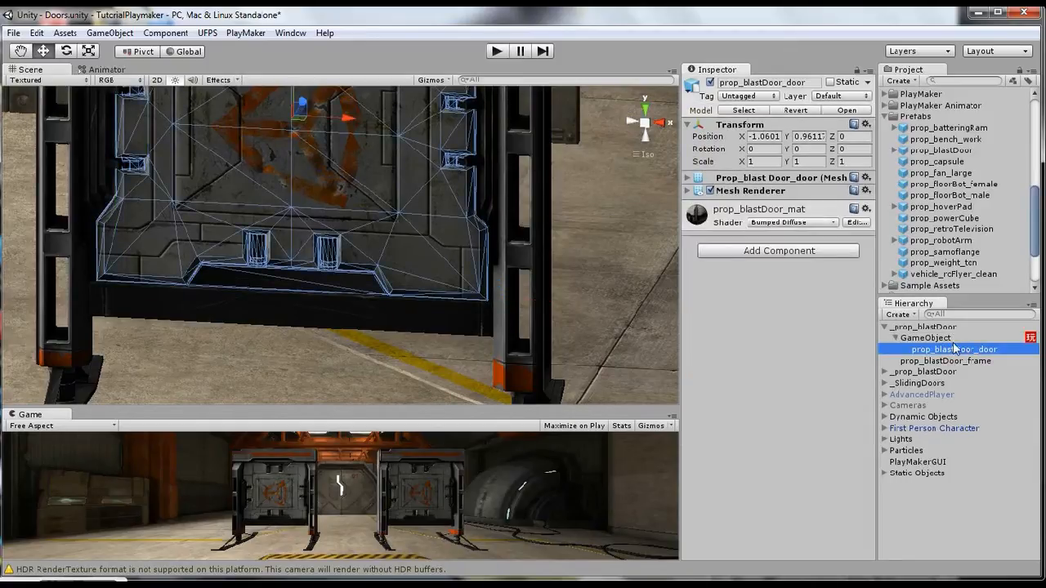
left_click(895, 150)
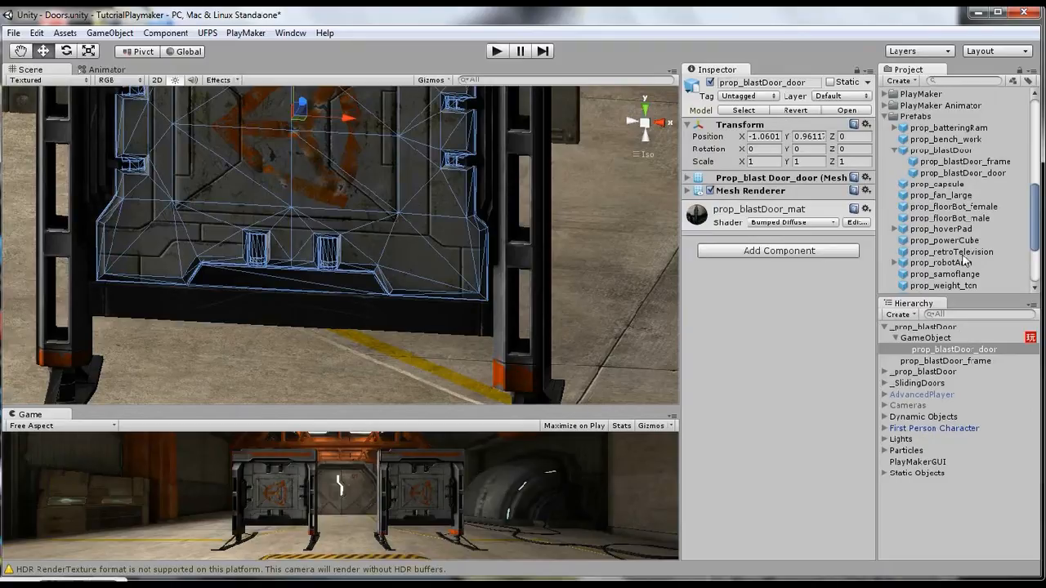
Step: Review the Hinge Joint and Box Collider settings of the door's parent GameObject
left_click(915, 338)
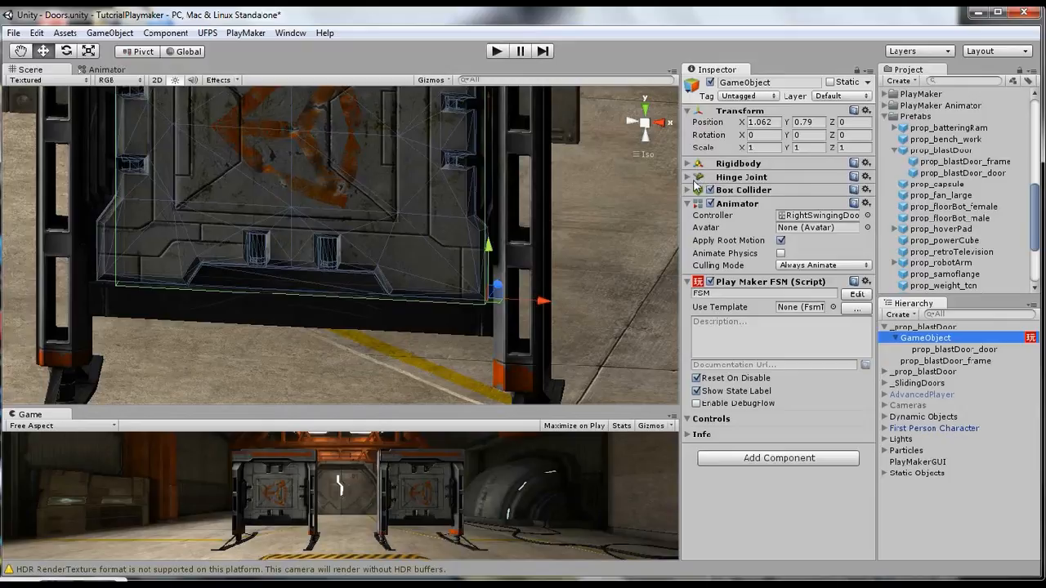
key("f")
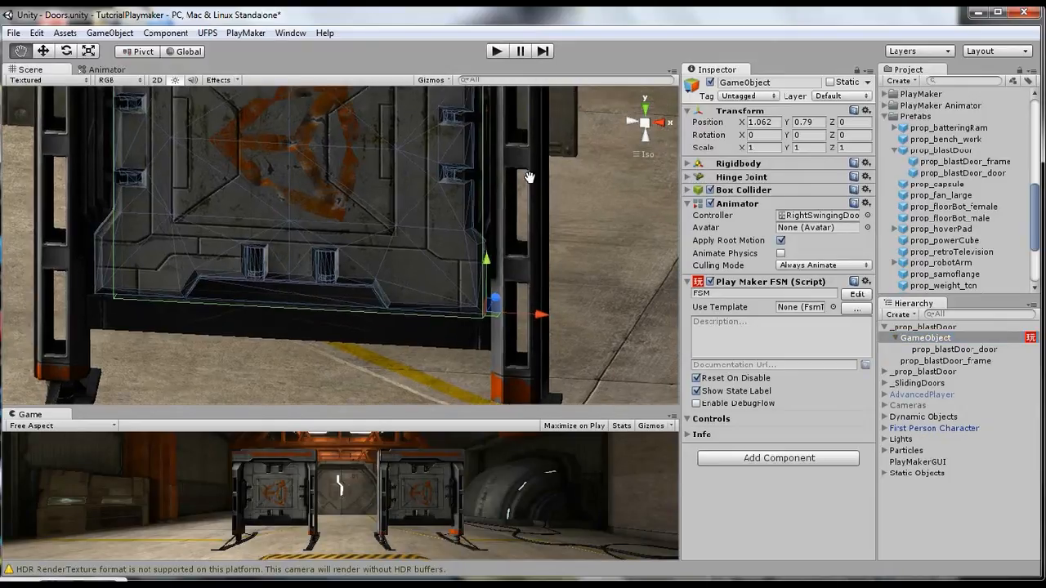
left_click(687, 179)
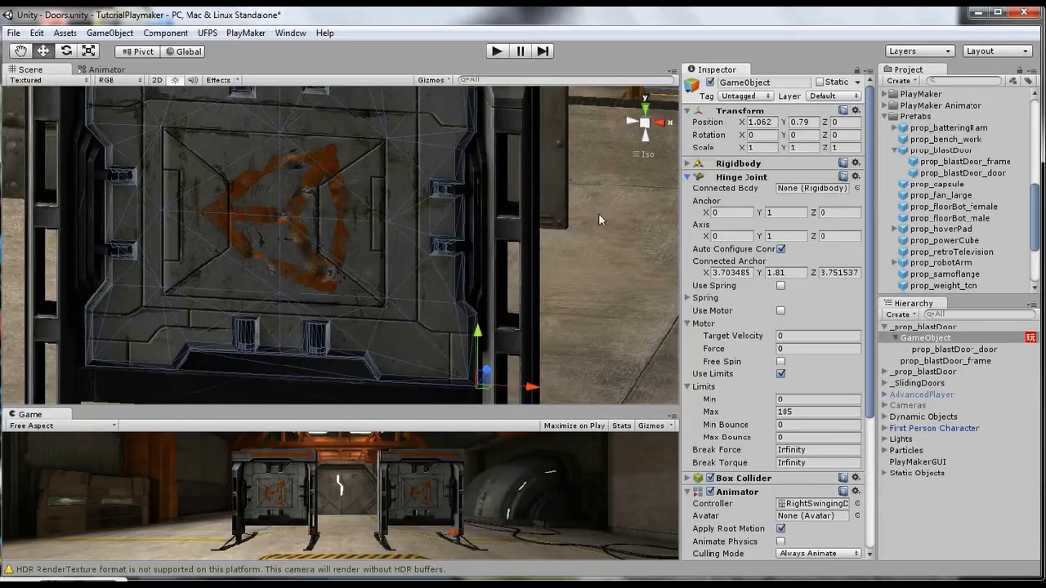
left_click(688, 178)
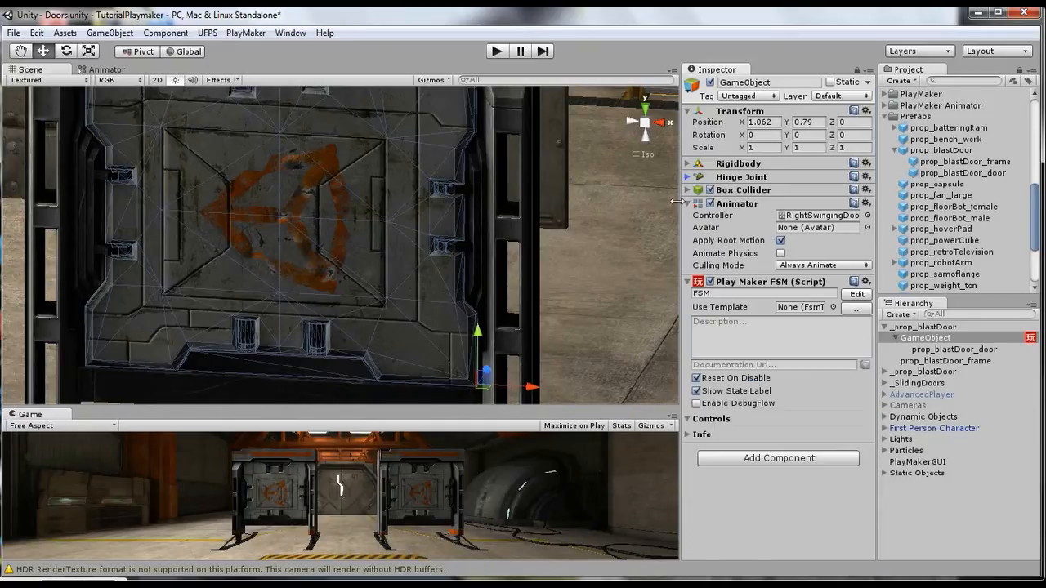
left_click(689, 190)
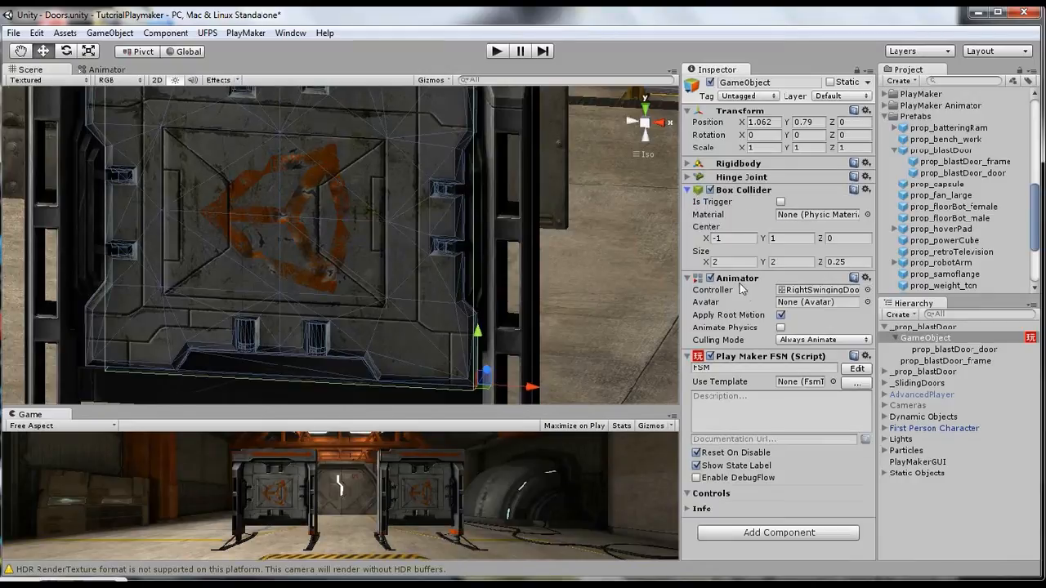
scroll(507, 245, "down", 4)
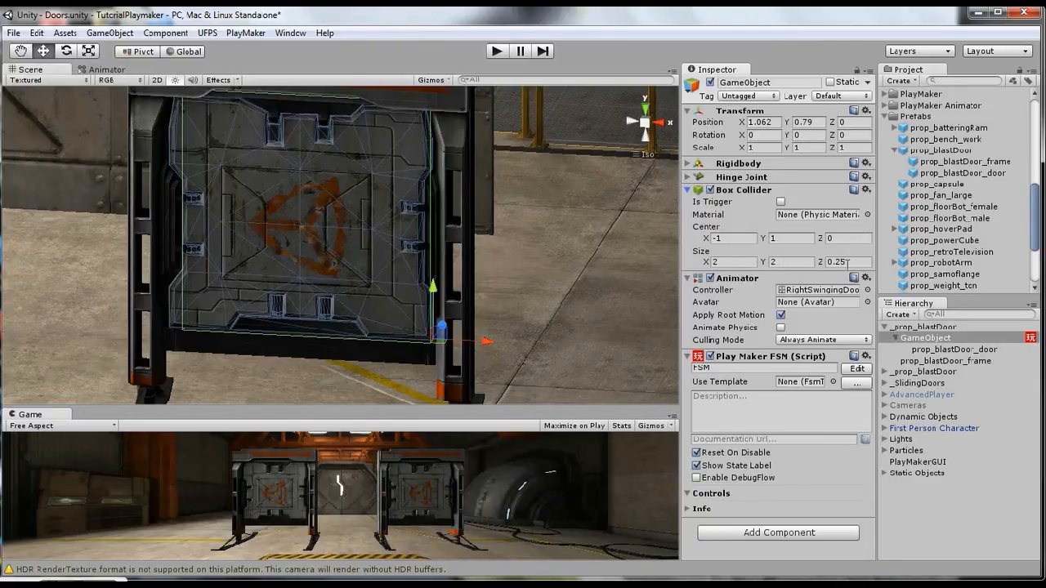
left_click(689, 191)
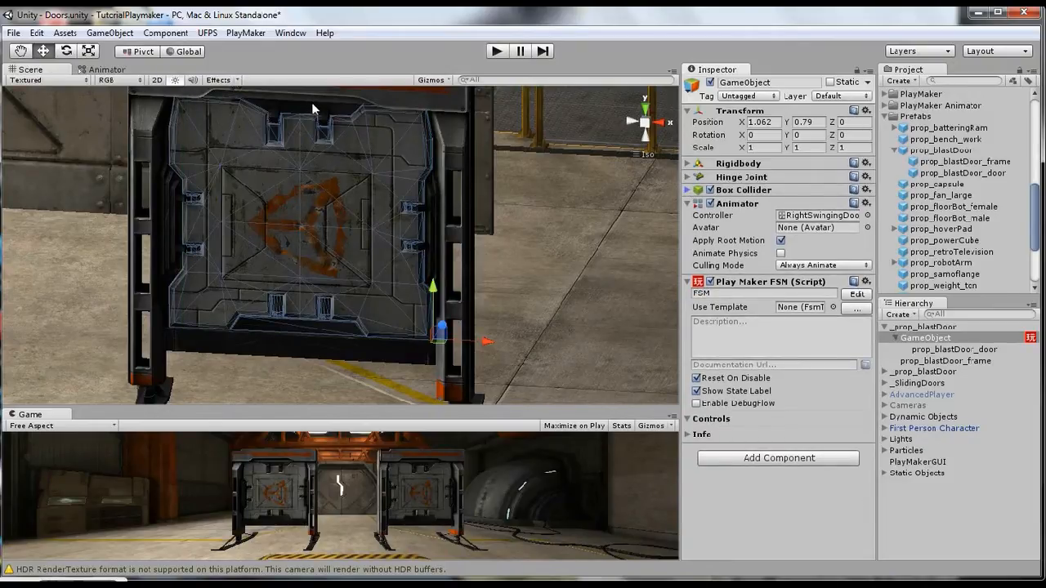
Step: Open the Animation window for GameObject and create a new clip named NewAnim in the _MyAnimations folder
left_click(290, 34)
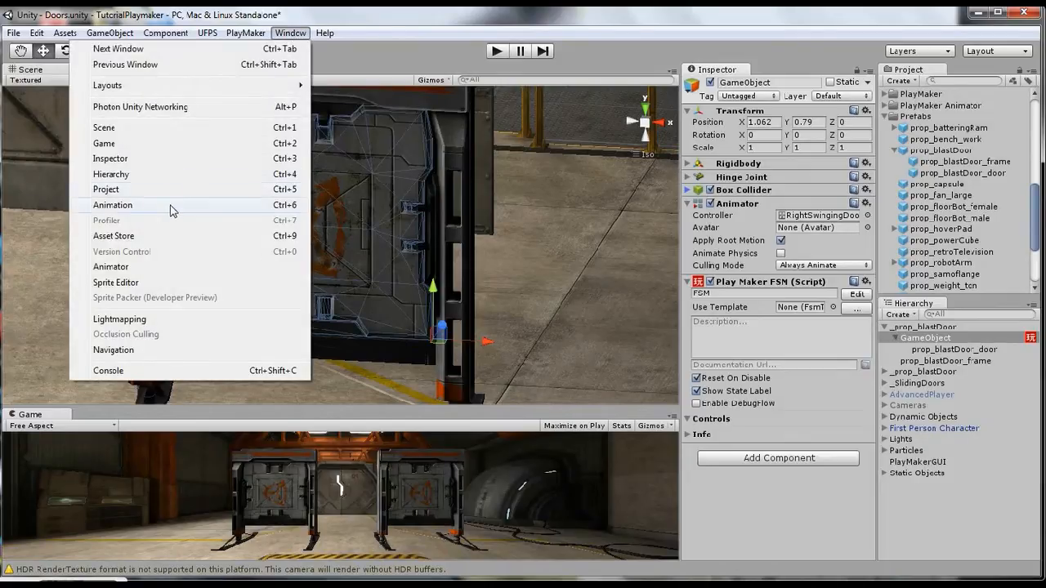
left_click(113, 205)
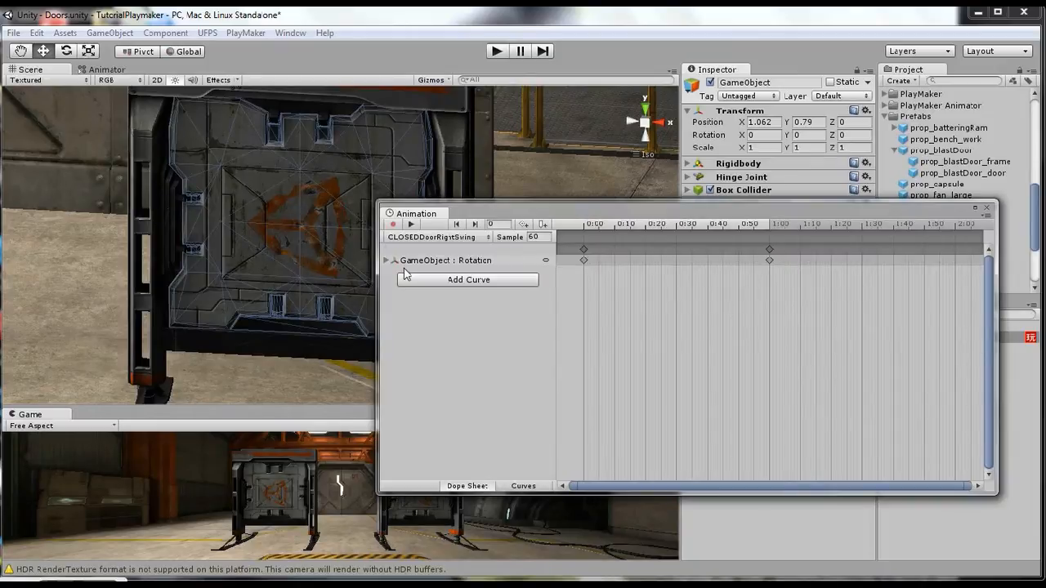
left_click(486, 238)
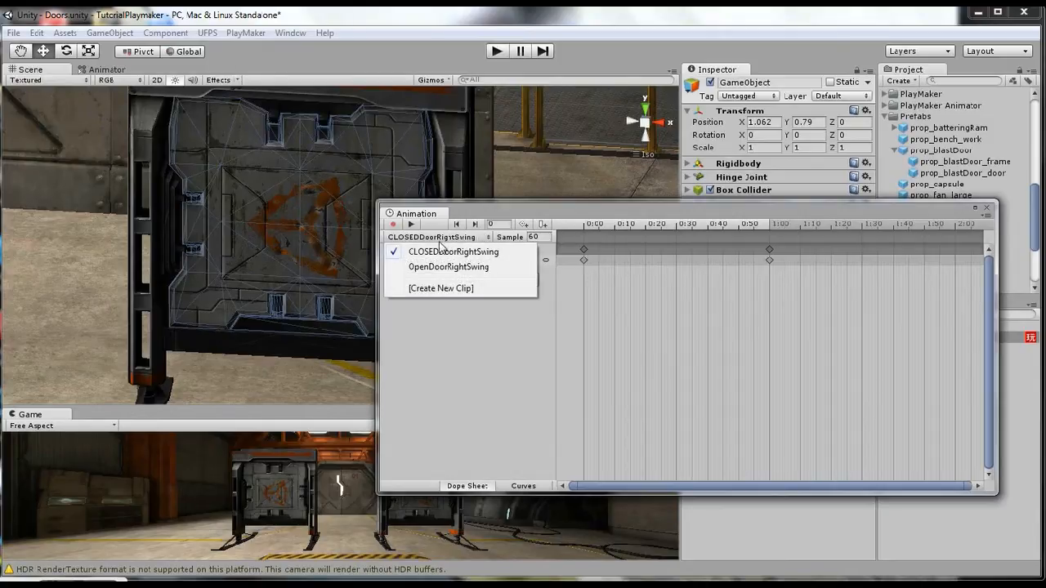
left_click(427, 290)
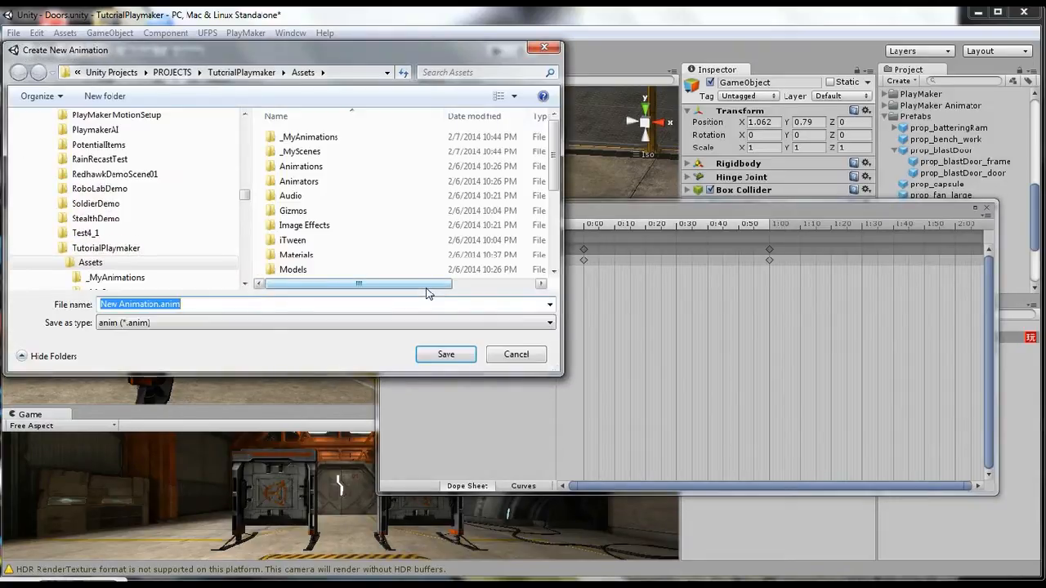
double_click(319, 139)
left_click(200, 304)
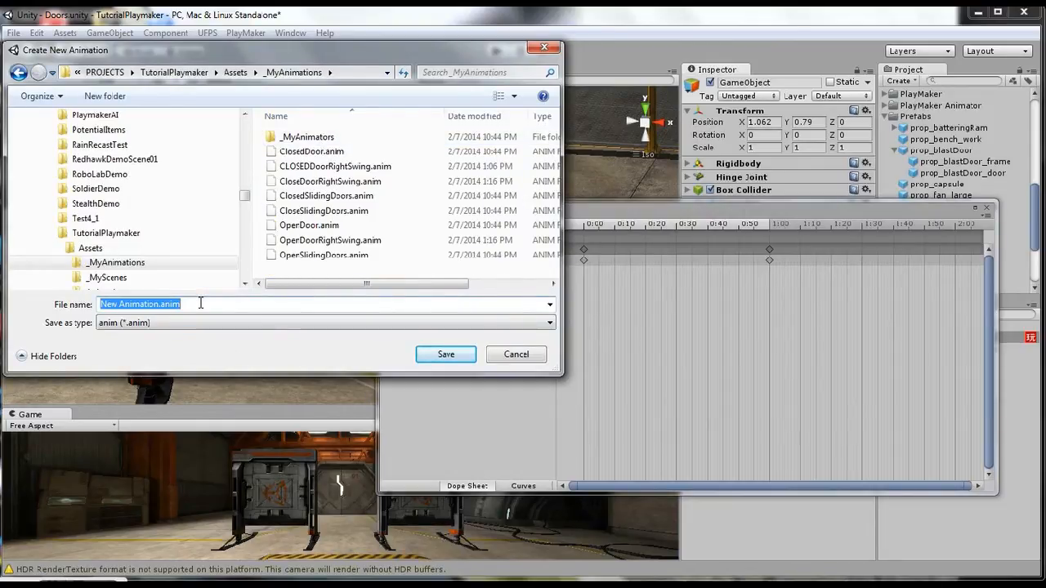
type("NewA")
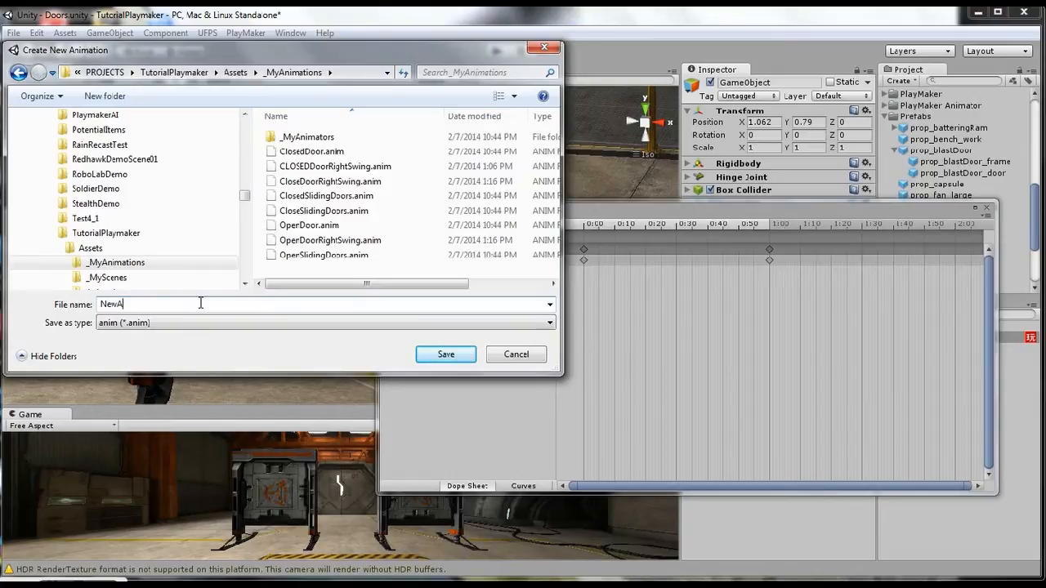
type("nim")
left_click(459, 354)
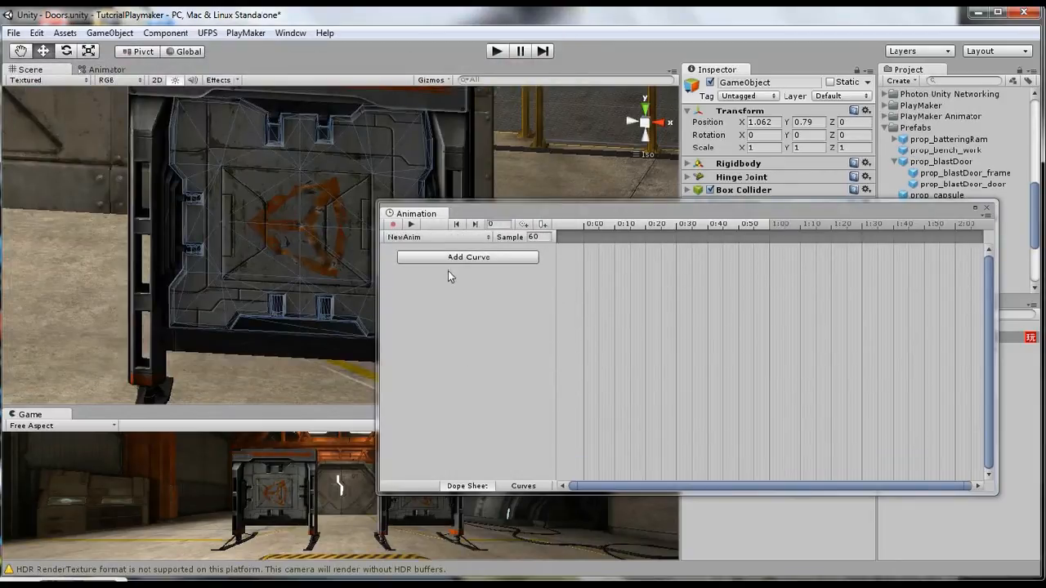
Step: Add a Transform Rotation curve for GameObject to the NewAnim clip and expand its X, Y and Z channels
left_click(455, 258)
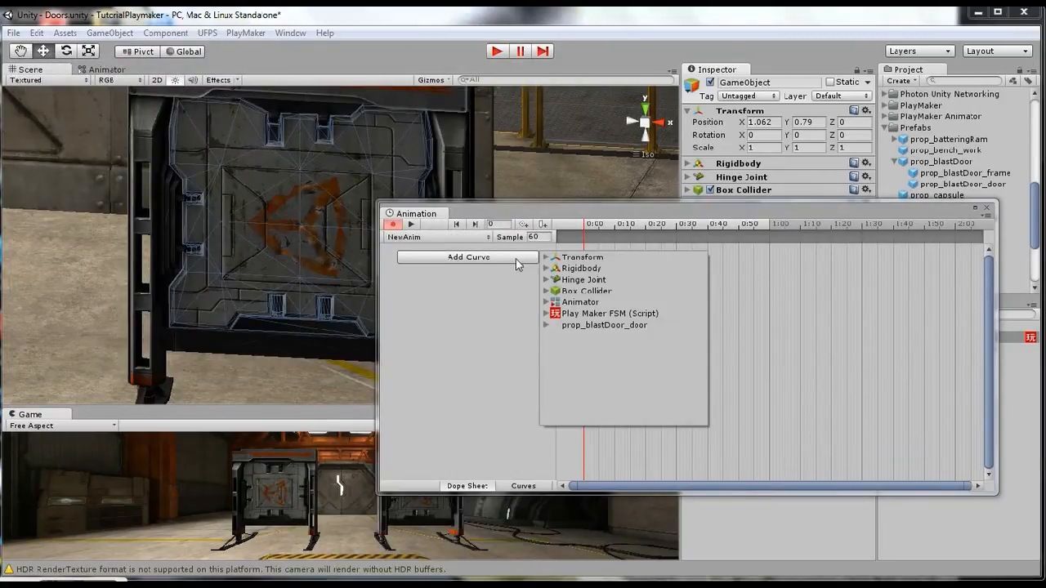
left_click(547, 257)
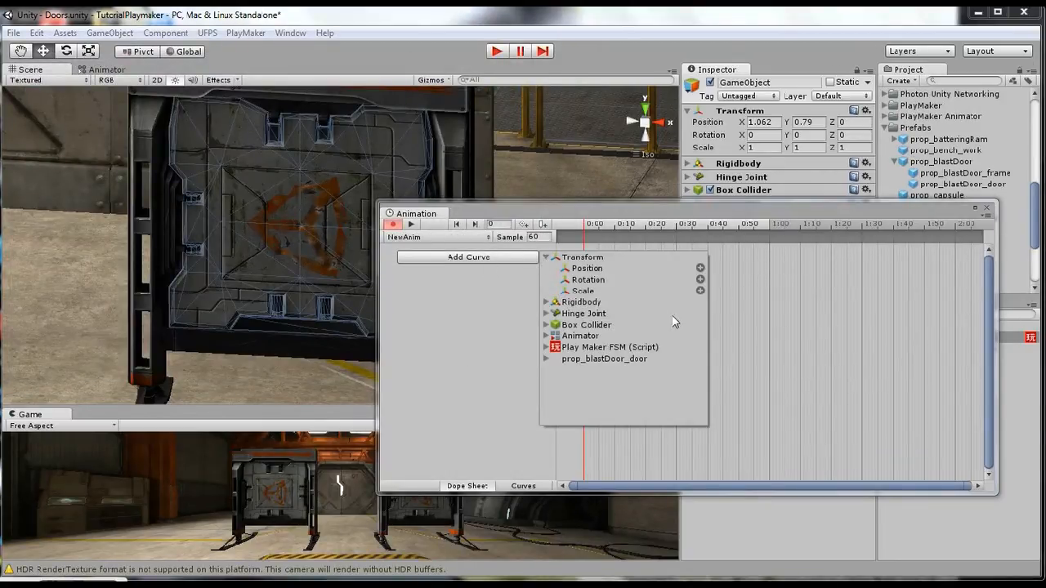
left_click(699, 280)
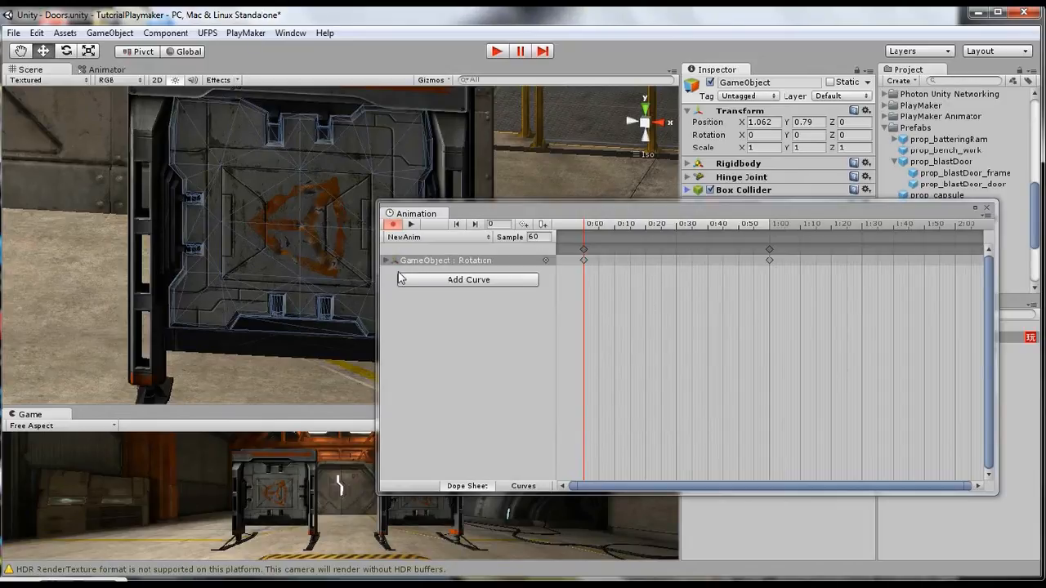
left_click(388, 260)
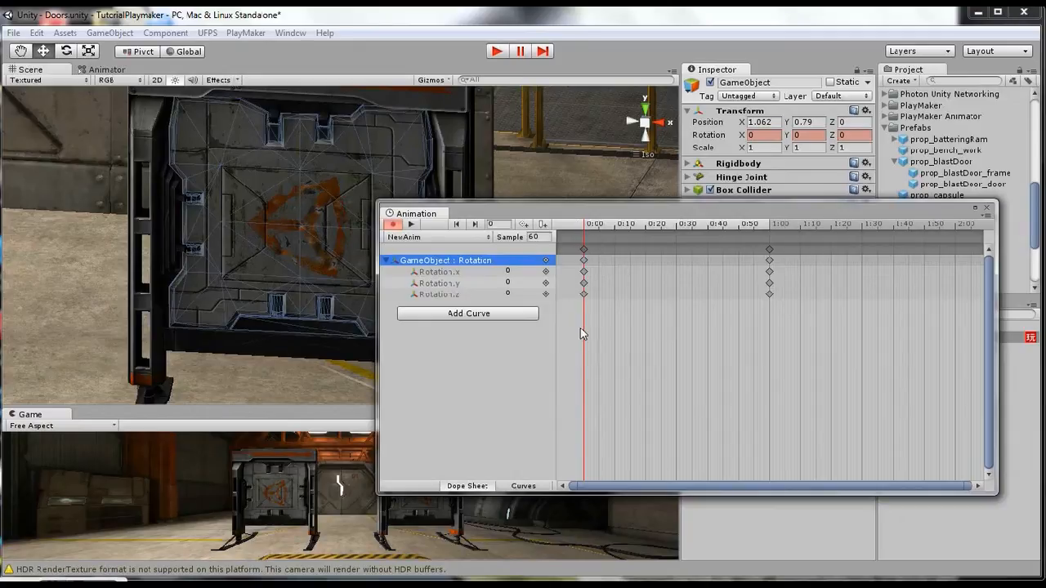
Step: Add a rotation keyframe at frame 10 of NewAnim and set its Rotation.y to 105
left_click_drag(589, 229, 617, 235)
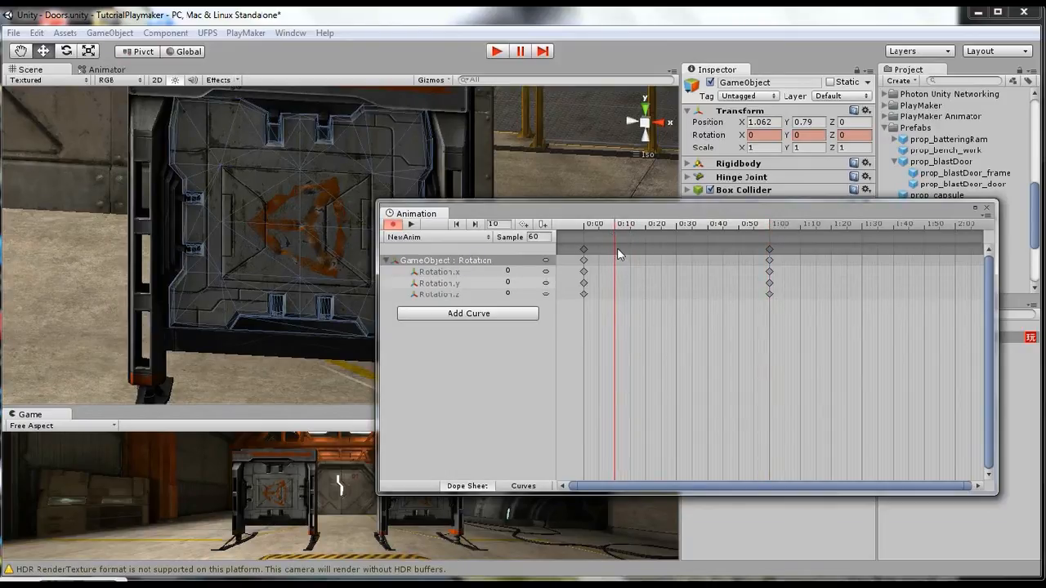
left_click(523, 224)
left_click(513, 282)
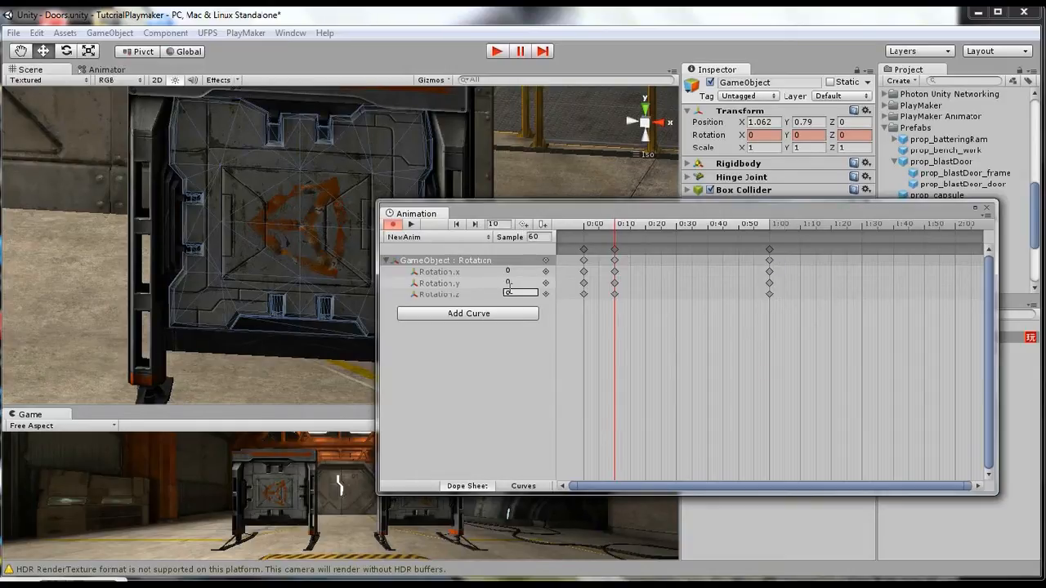
double_click(516, 281)
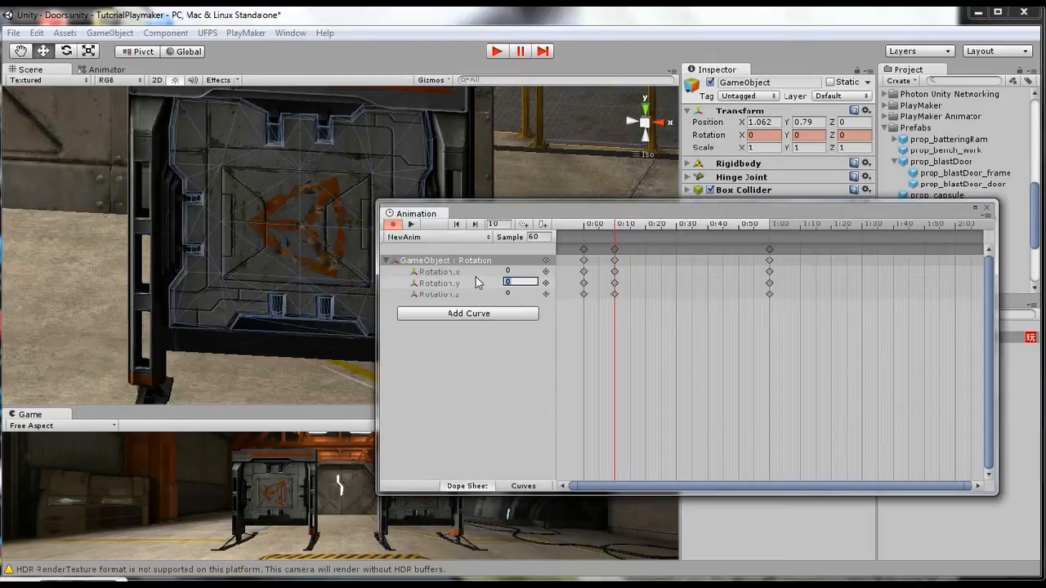
type("105")
left_click_drag(692, 210, 693, 243)
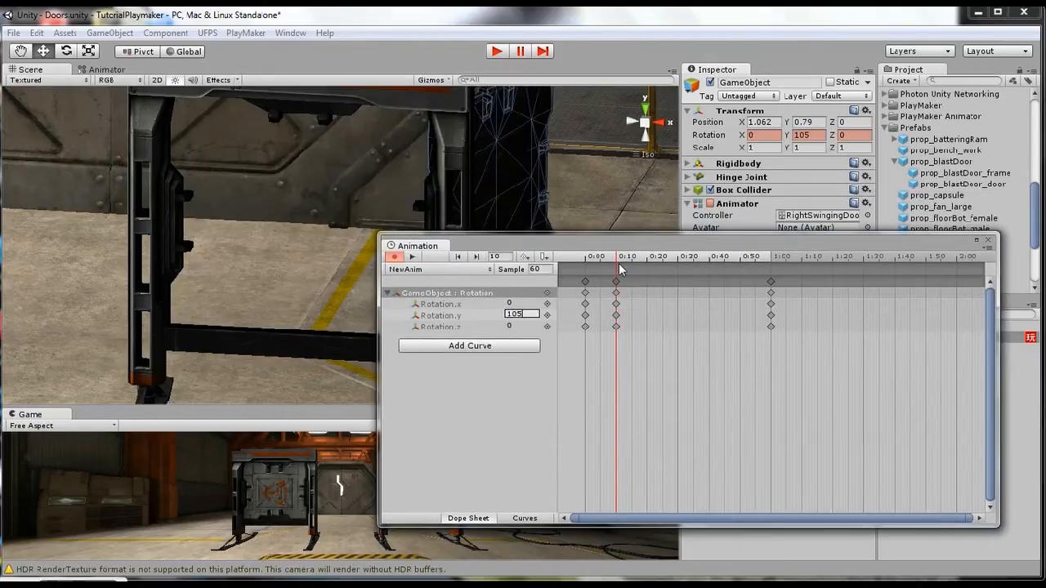
left_click(523, 402)
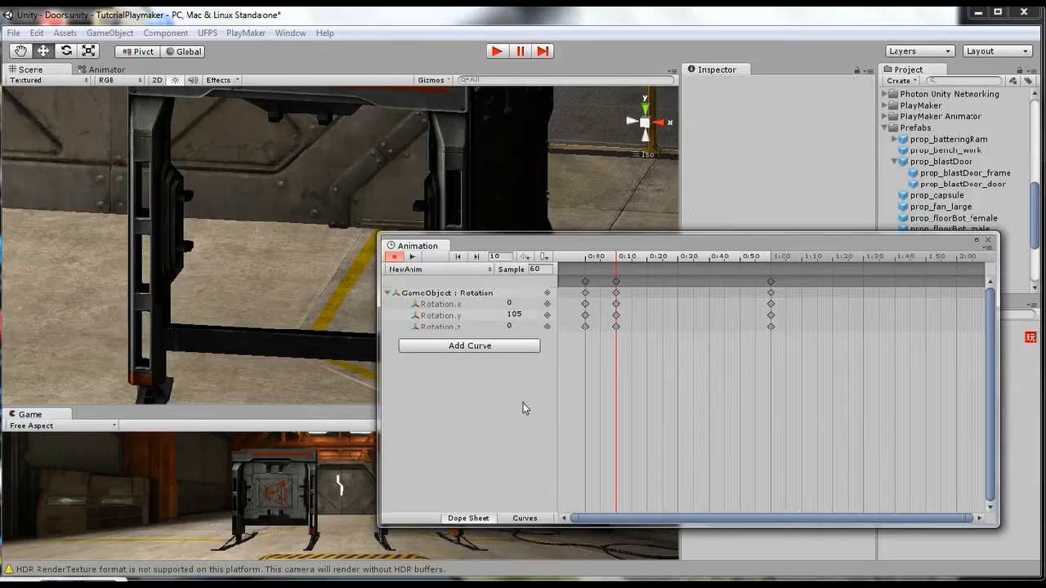
Step: Delete the rotation keys at 1:00 in NewAnim, rewind to frame 0, stop recording and close the Animation window
left_click(771, 282)
right_click(770, 283)
left_click(793, 306)
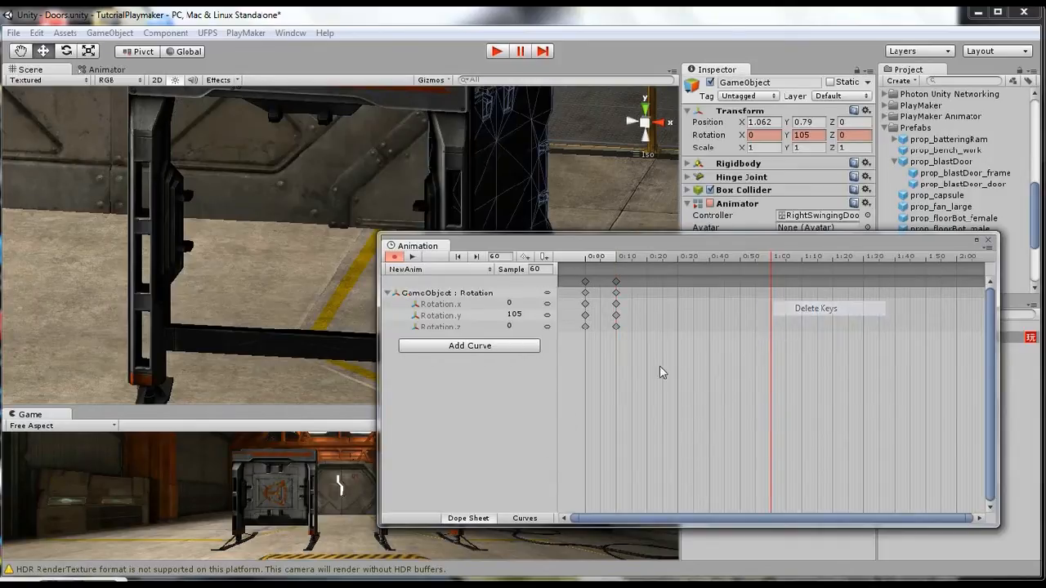
left_click_drag(768, 259, 583, 260)
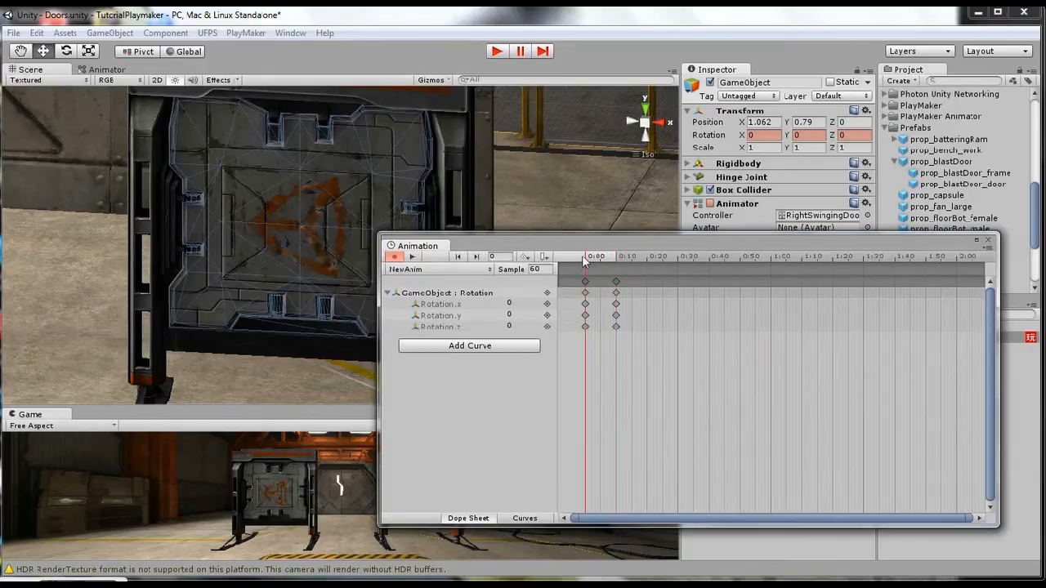
left_click(393, 258)
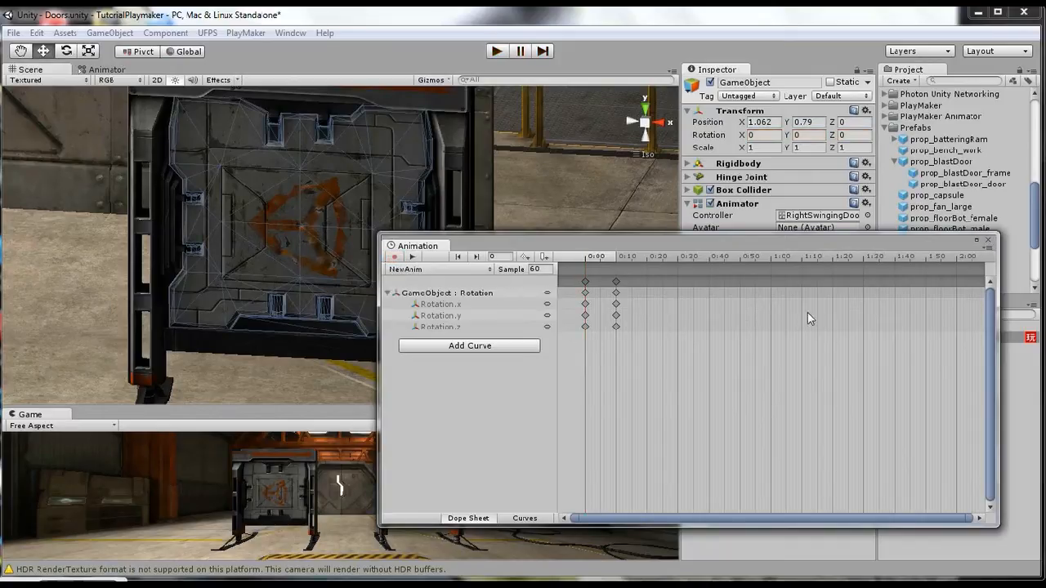
left_click(988, 240)
Step: Turn off Loop Time for the NewAnim clip in the _MyAnimations folder
scroll(975, 180, "up", 5)
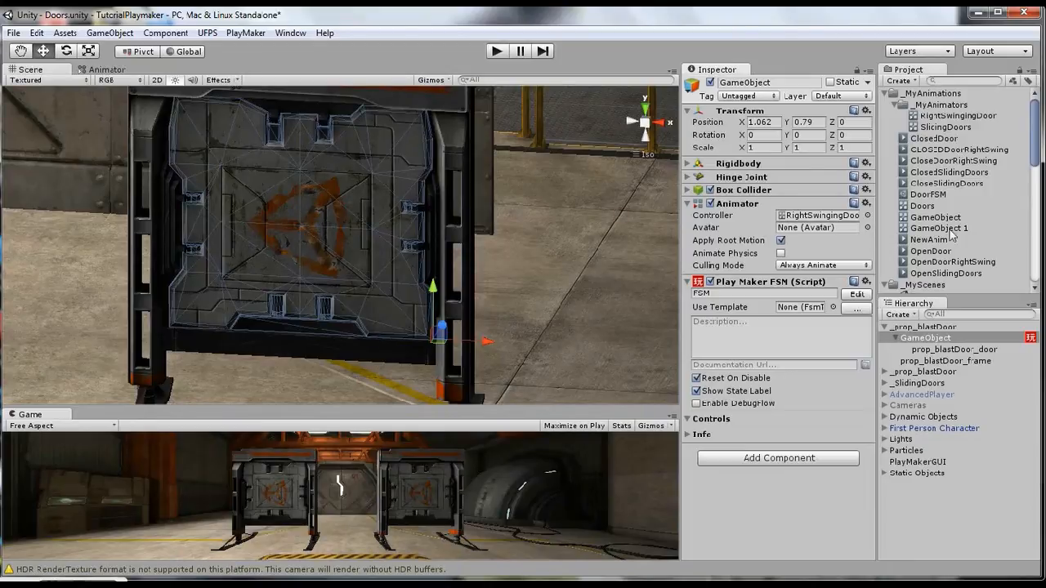
left_click(934, 240)
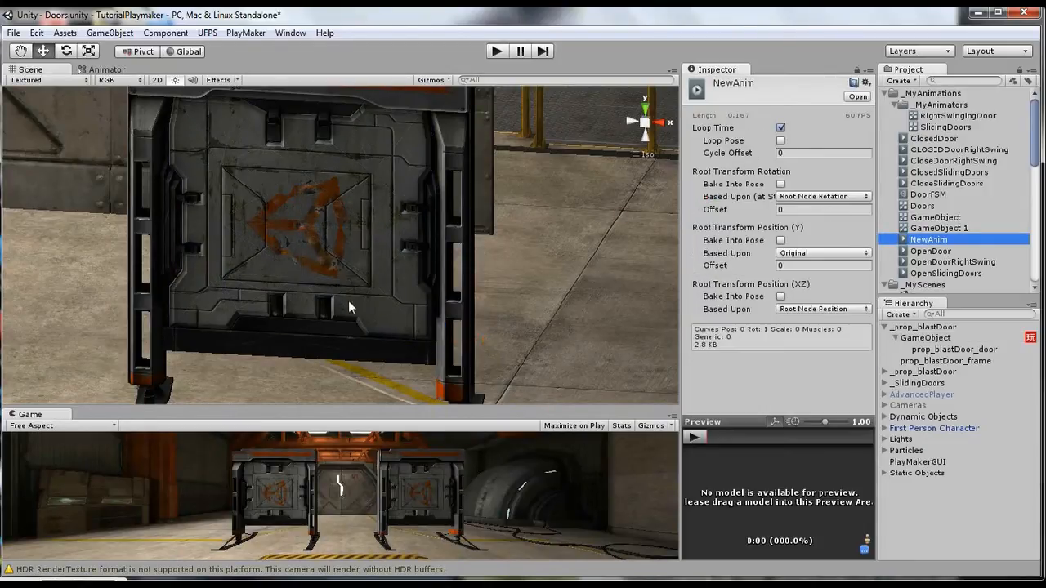
left_click(781, 129)
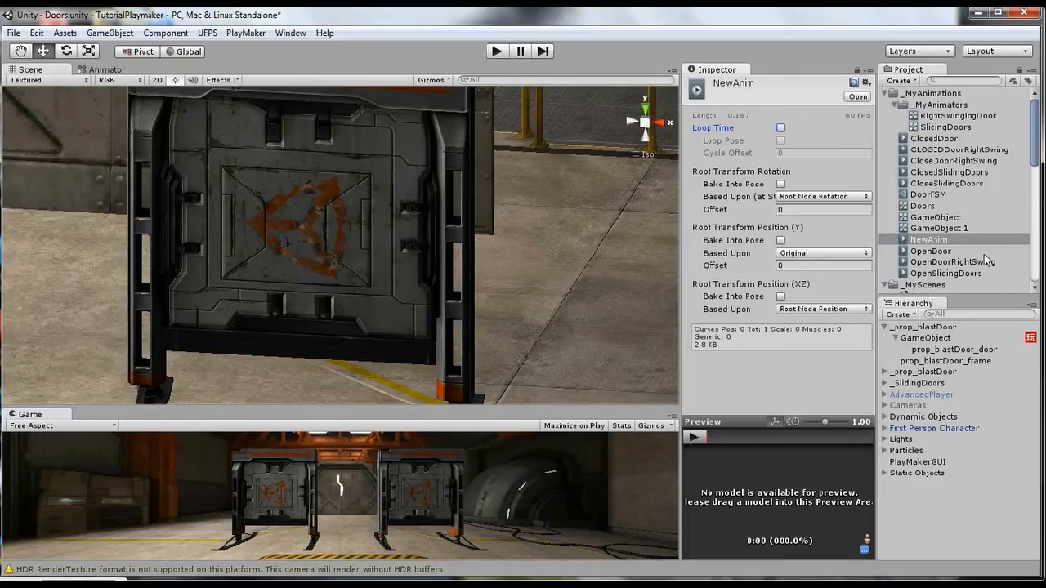
Step: Review the states in the RightSwingingDoor animator controller and the settings of the CloseDoorRightSwing clip
left_click(363, 194)
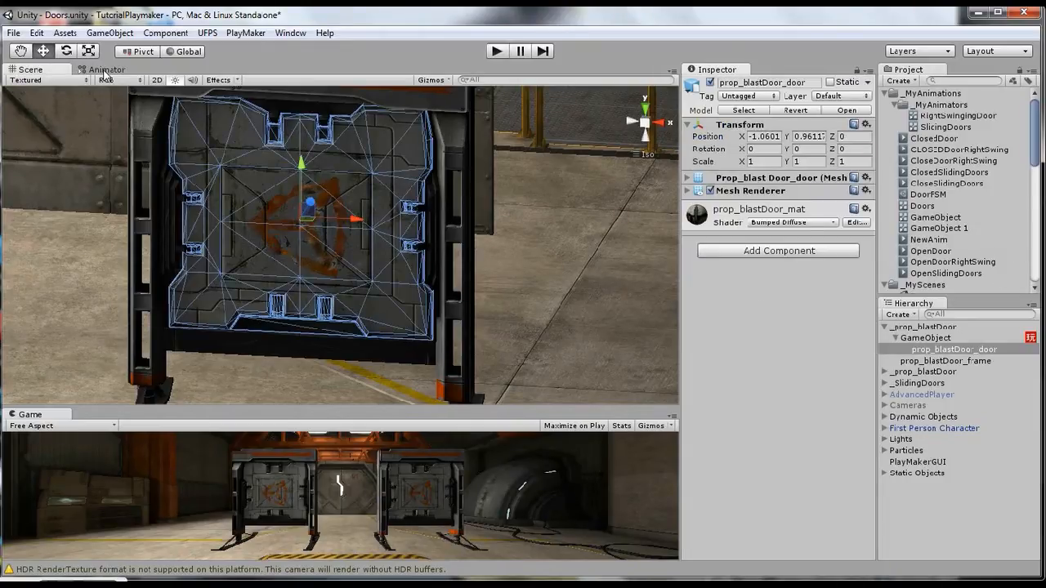
left_click(106, 69)
middle_click_drag(276, 157, 456, 259)
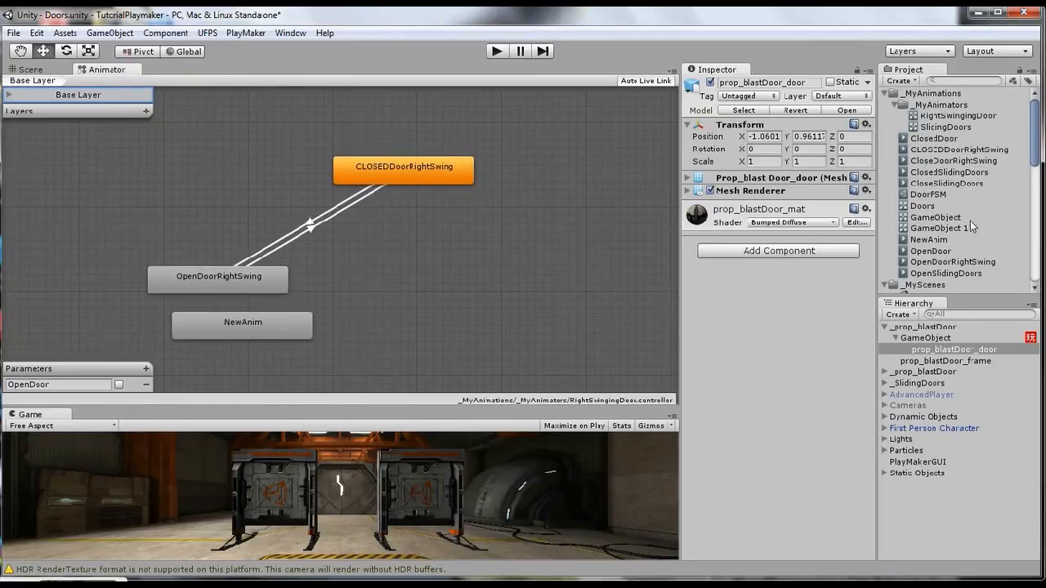
left_click(962, 161)
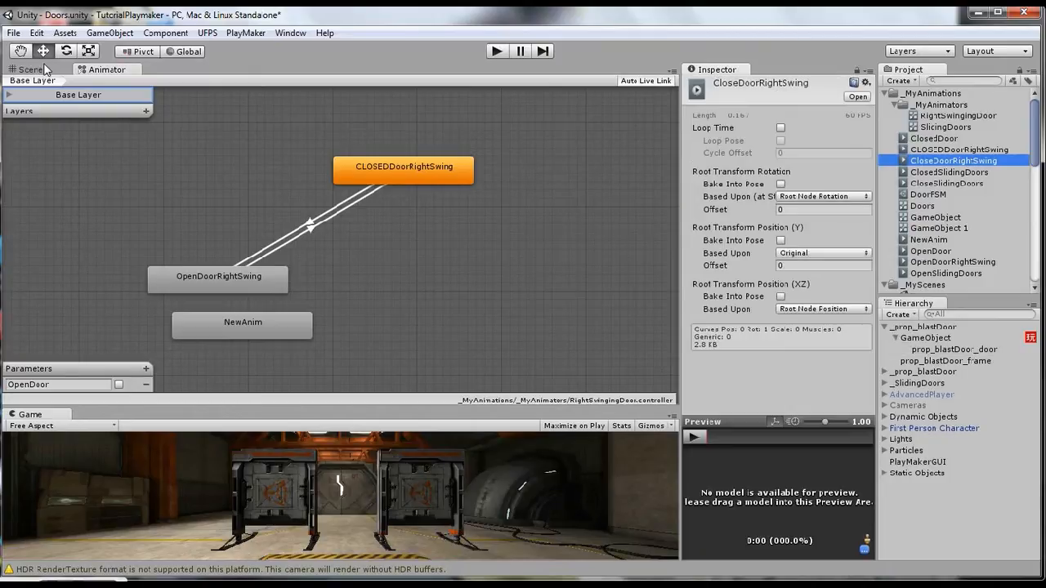
Step: Review the door's parent GameObject and compare the settings of the CloseDoorRightSwing and CLOSEDDoorRightSwing clips
left_click(47, 70)
left_click(319, 196)
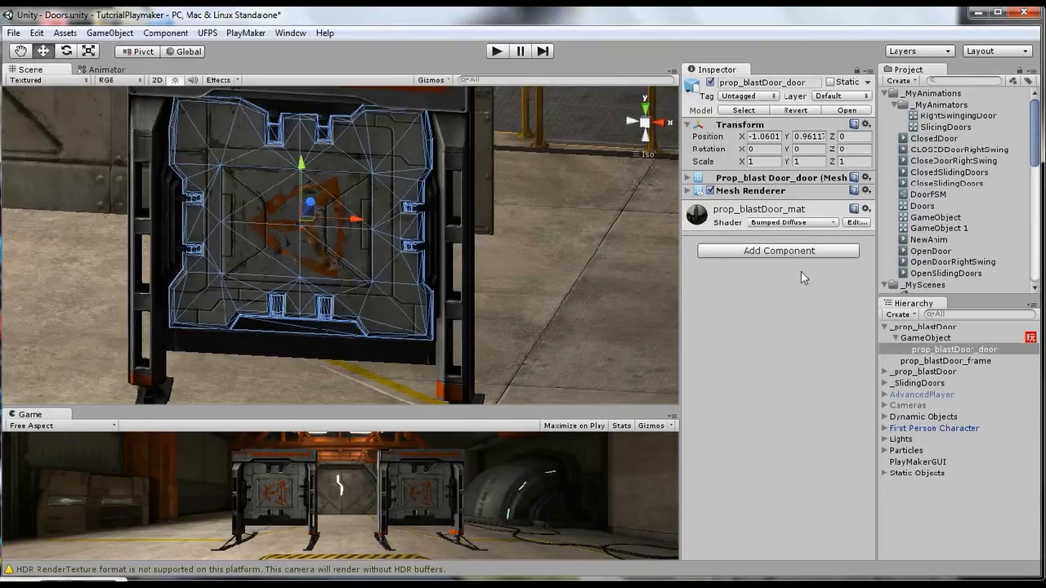
left_click(936, 338)
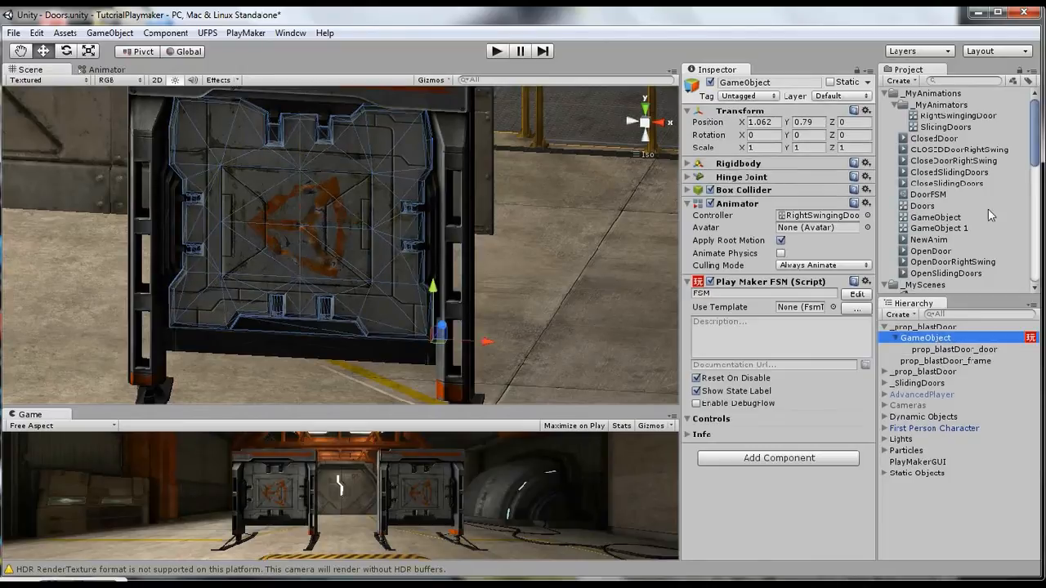
left_click(972, 161)
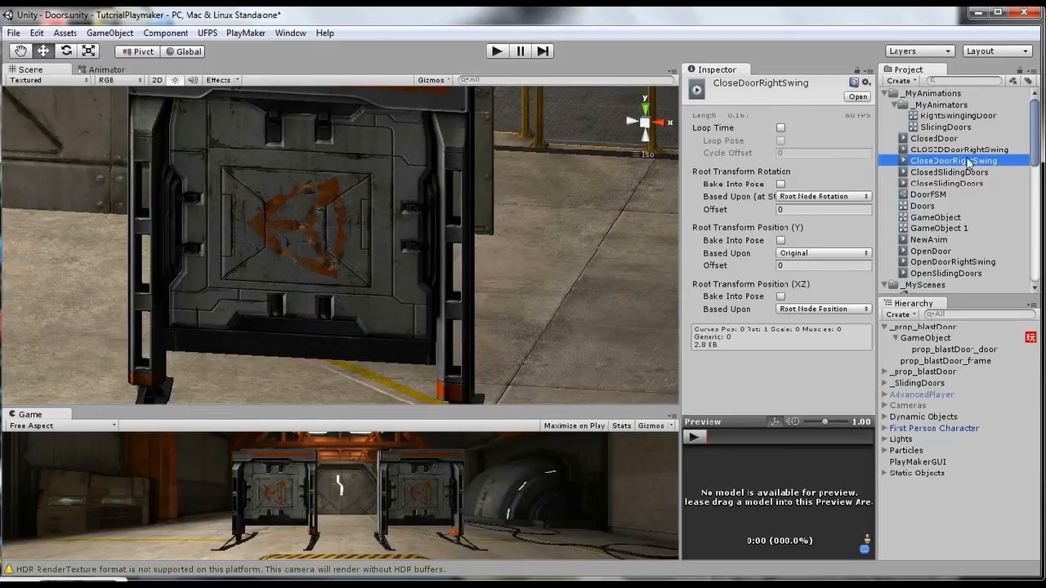
left_click(969, 151)
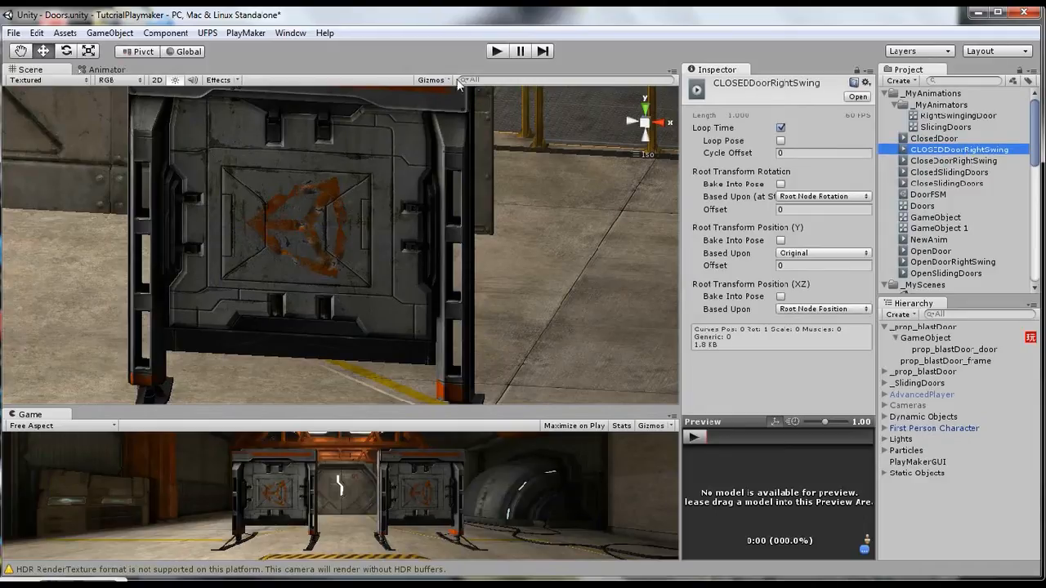
left_click(290, 33)
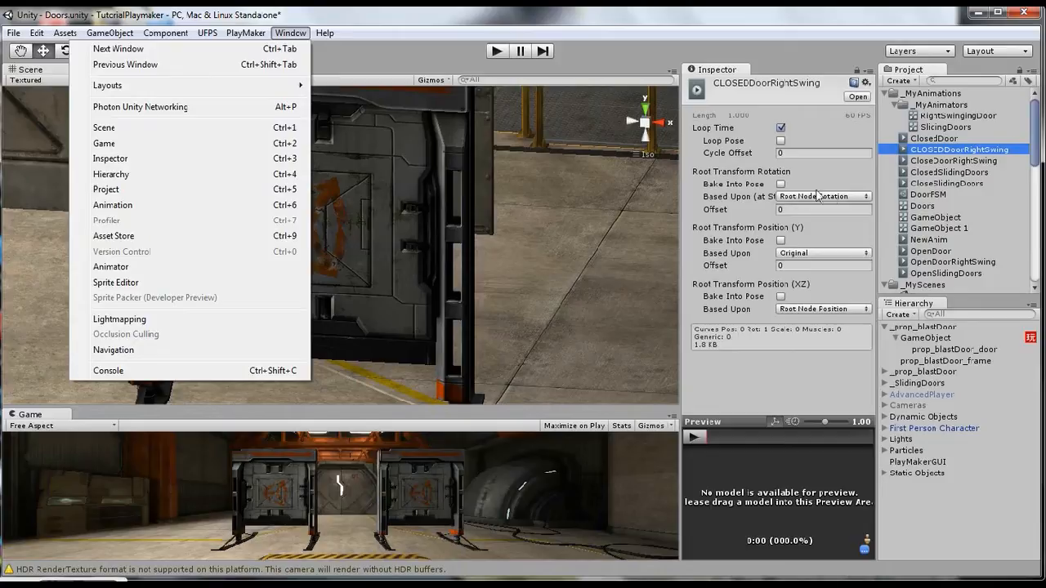
left_click(533, 15)
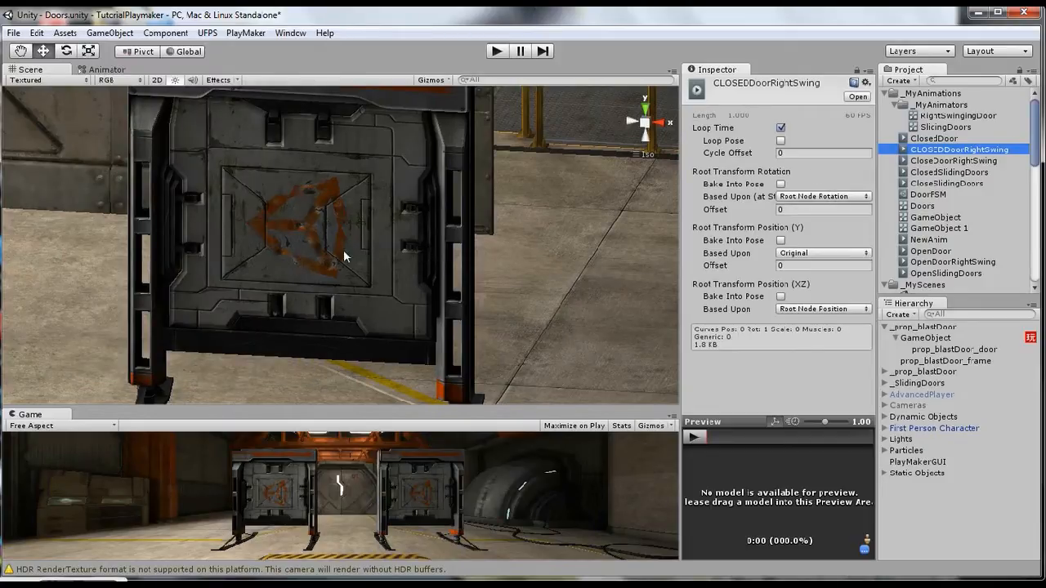
Step: Examine GameObject's Animator controller, including the properties and available actions of its CLOSEDDoorRightSwing and OpenDoorRightSwing states
left_click(944, 338)
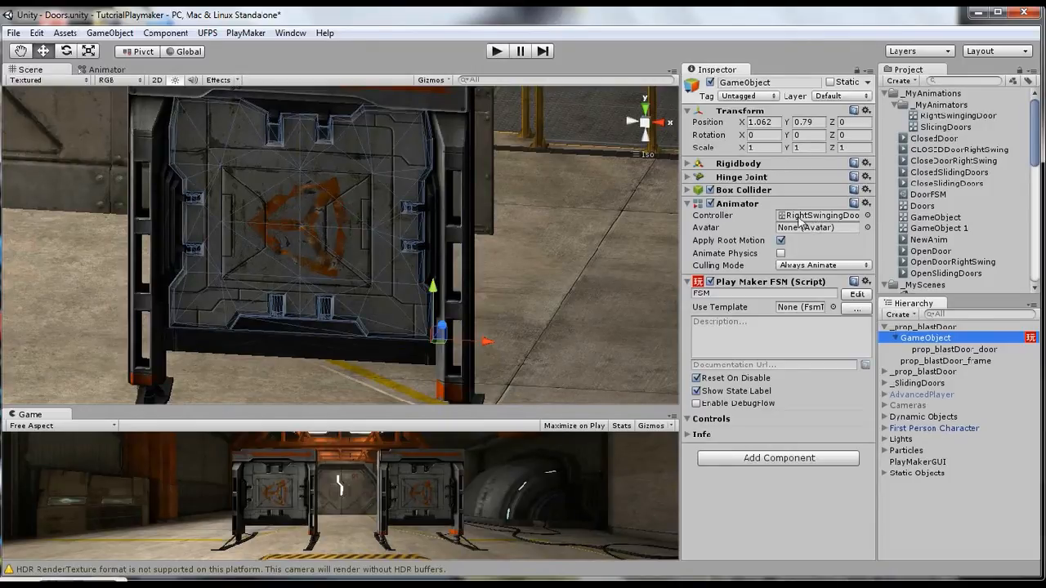
left_click(111, 71)
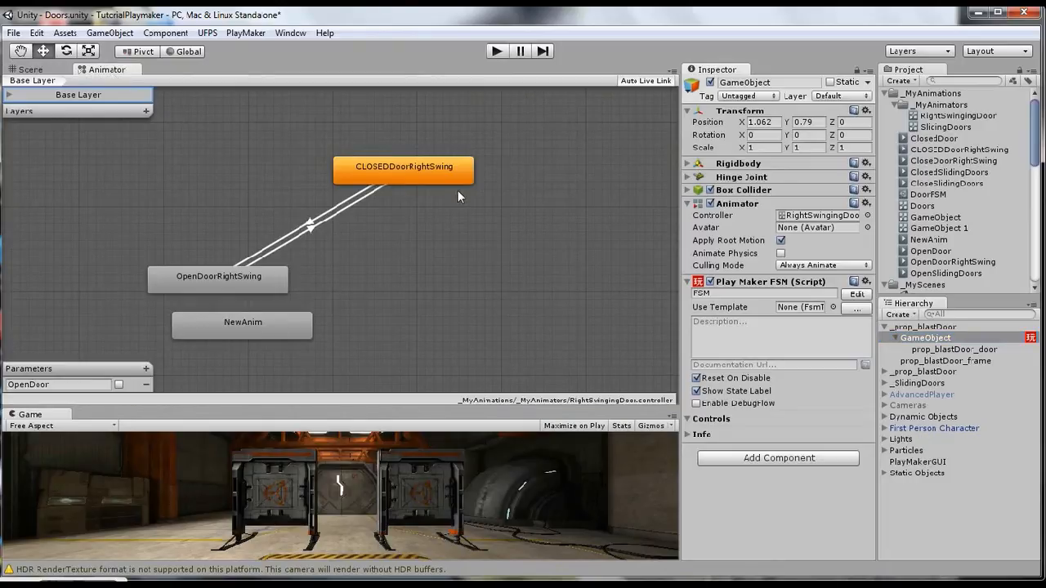
right_click(424, 170)
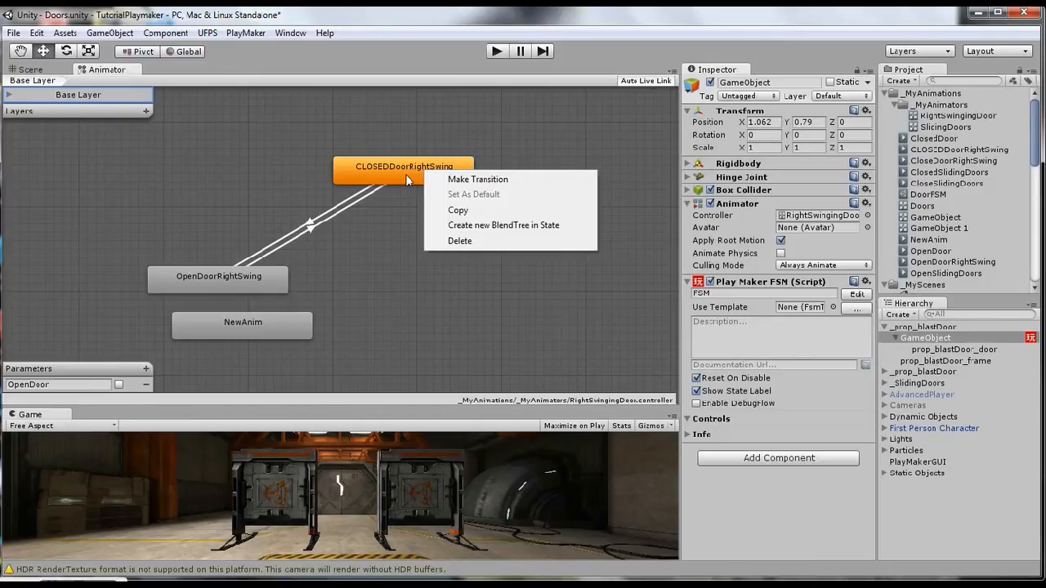
left_click(245, 282)
right_click(244, 282)
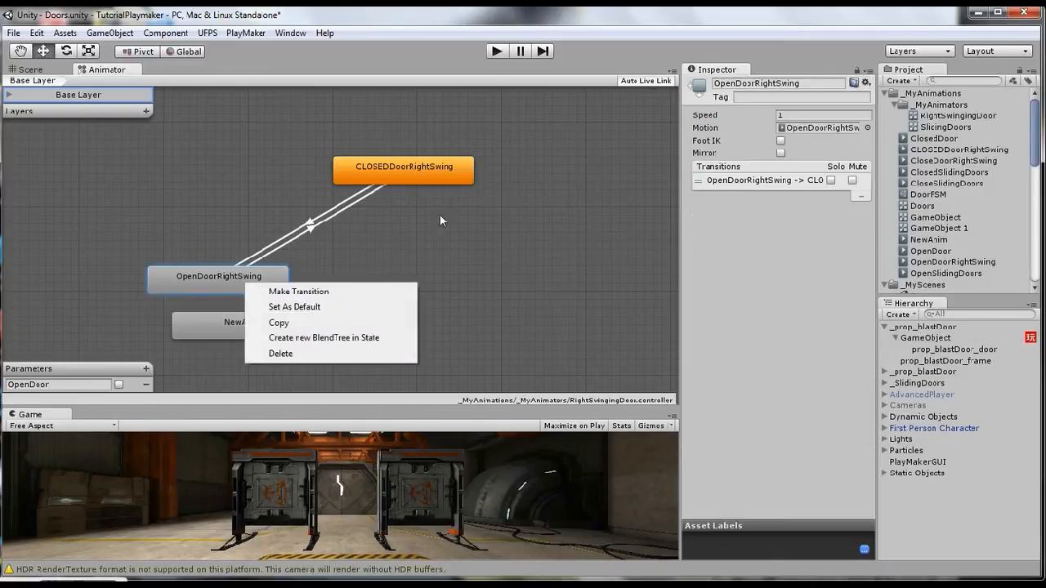
left_click(459, 174)
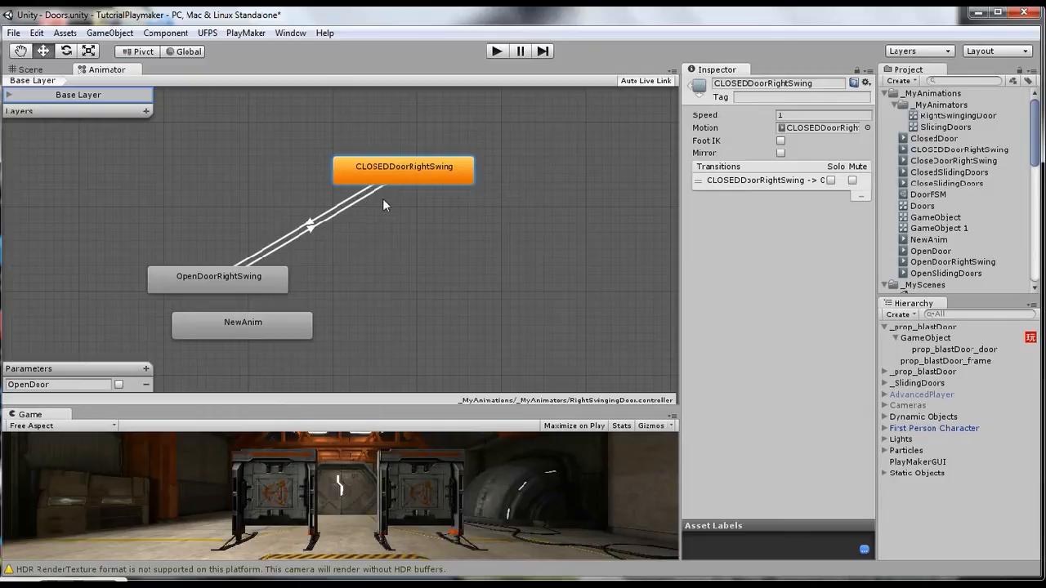
right_click(434, 179)
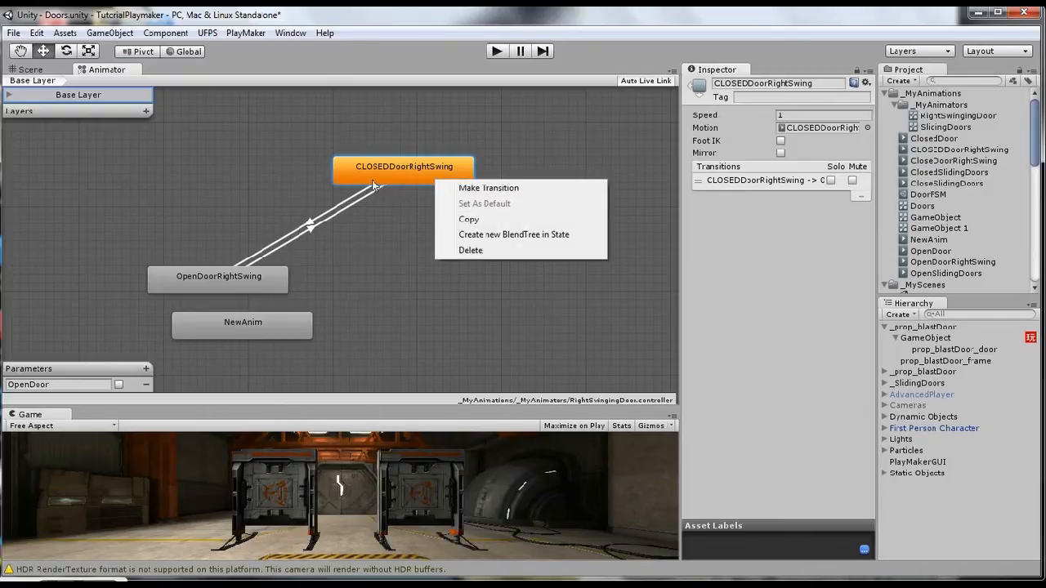
left_click(409, 174)
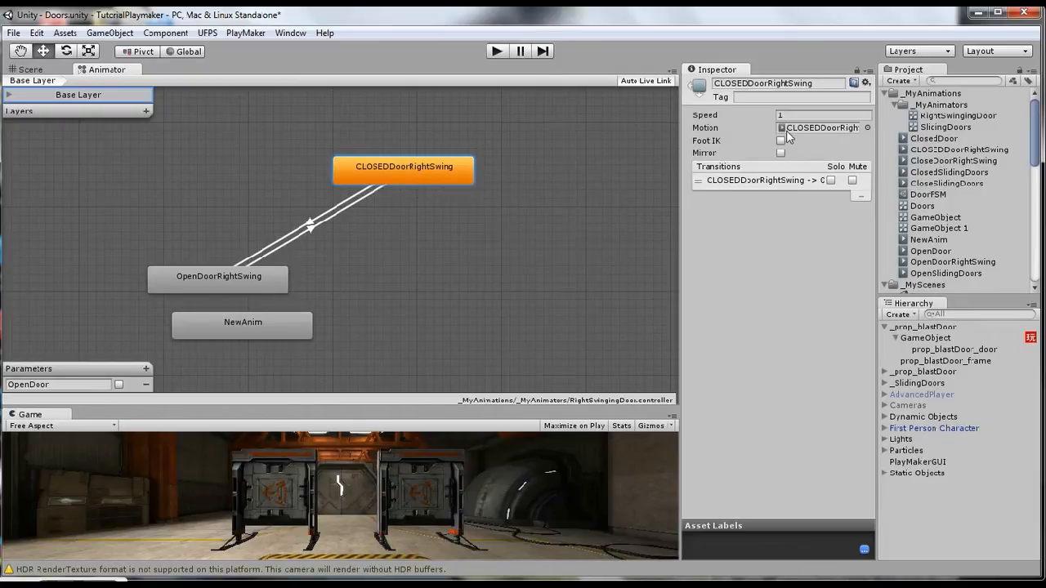
right_click(406, 175)
left_click(439, 178)
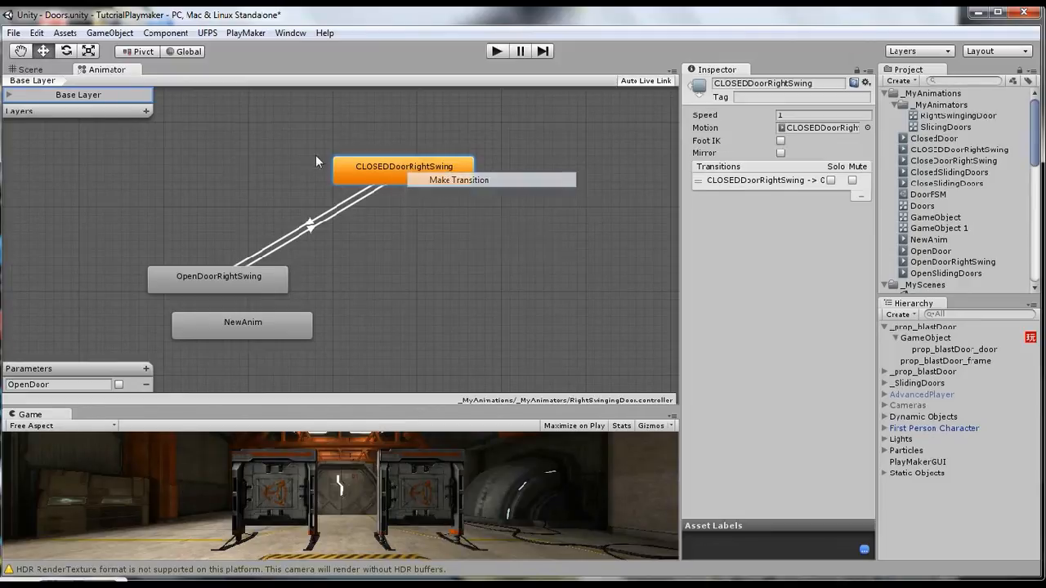
left_click(164, 287)
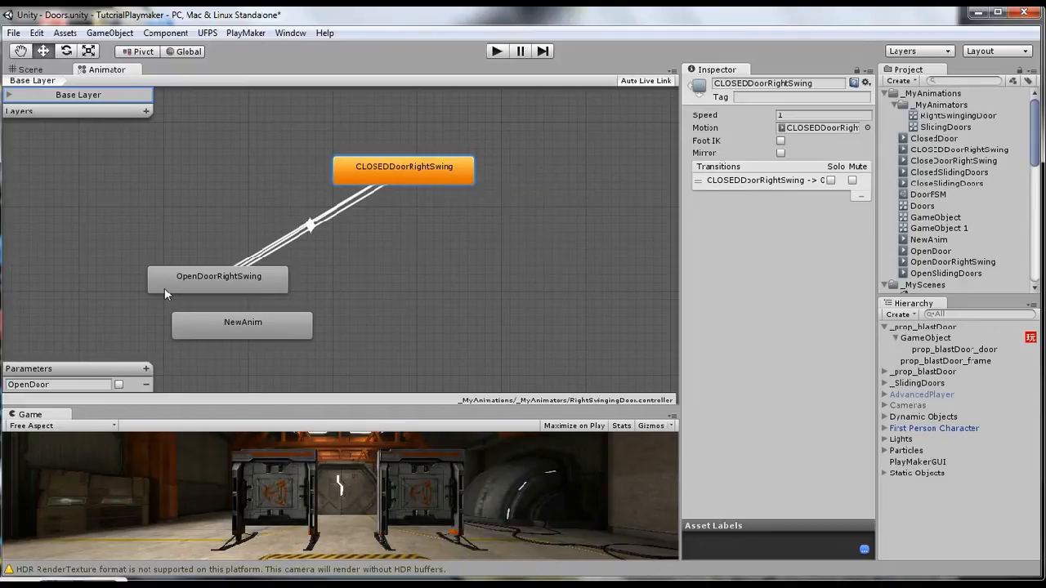
left_click(215, 247)
Step: Examine the OpenDoorRightSwing state and the conditions of the transition from CLOSEDDoorRightSwing to OpenDoorRightSwing
left_click(233, 278)
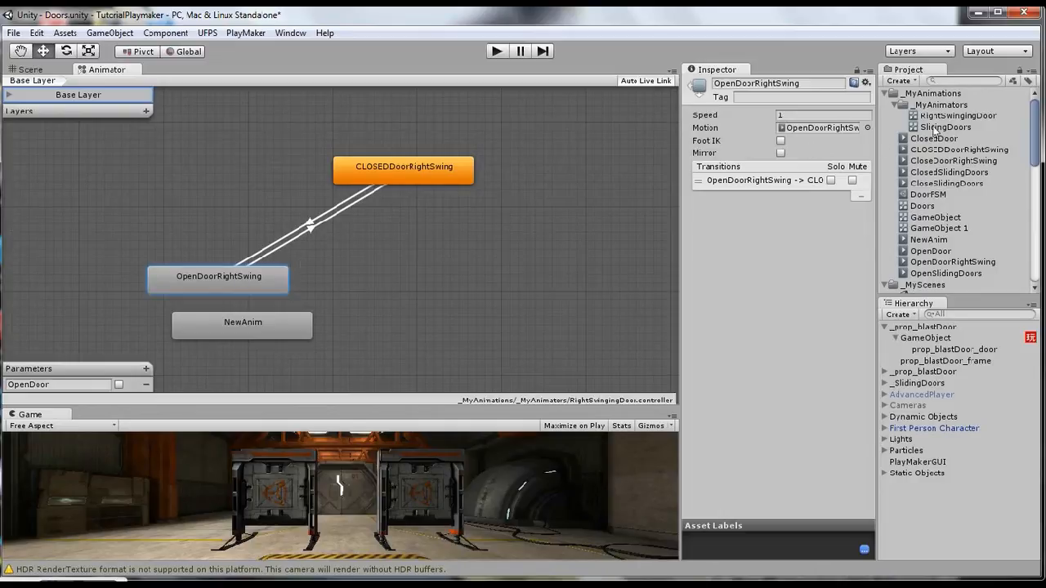
left_click(341, 204)
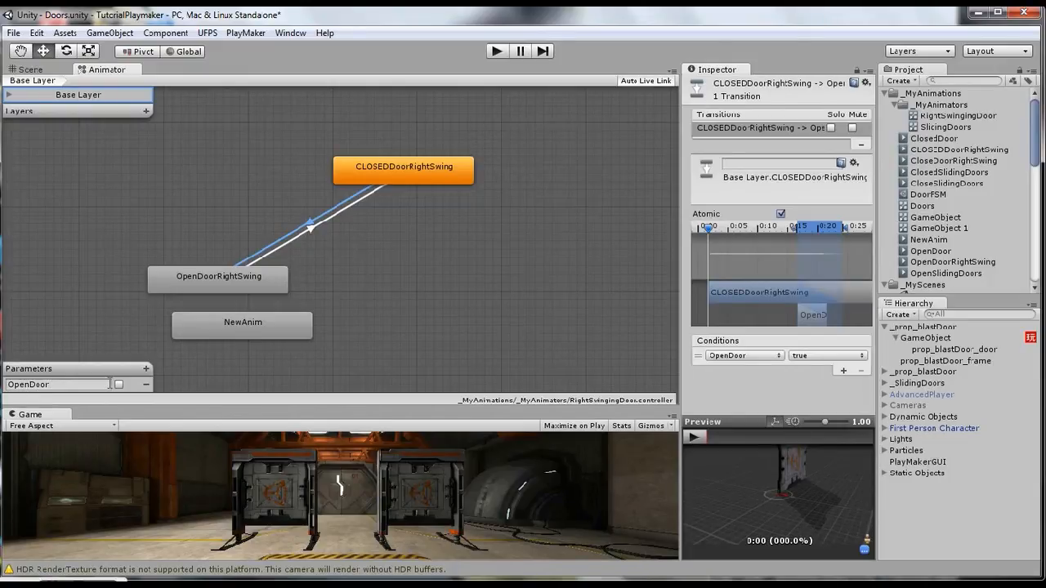
Step: Examine the available animator parameter types and the OpenDoor conditions on both transitions between CLOSEDDoorRightSwing and OpenDoorRightSwing
left_click(146, 368)
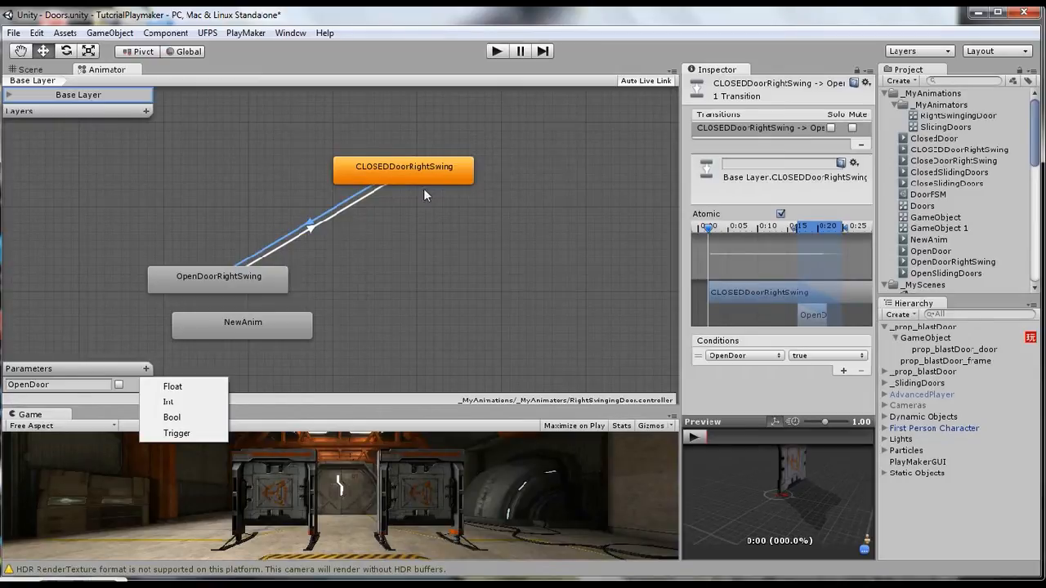
left_click(428, 166)
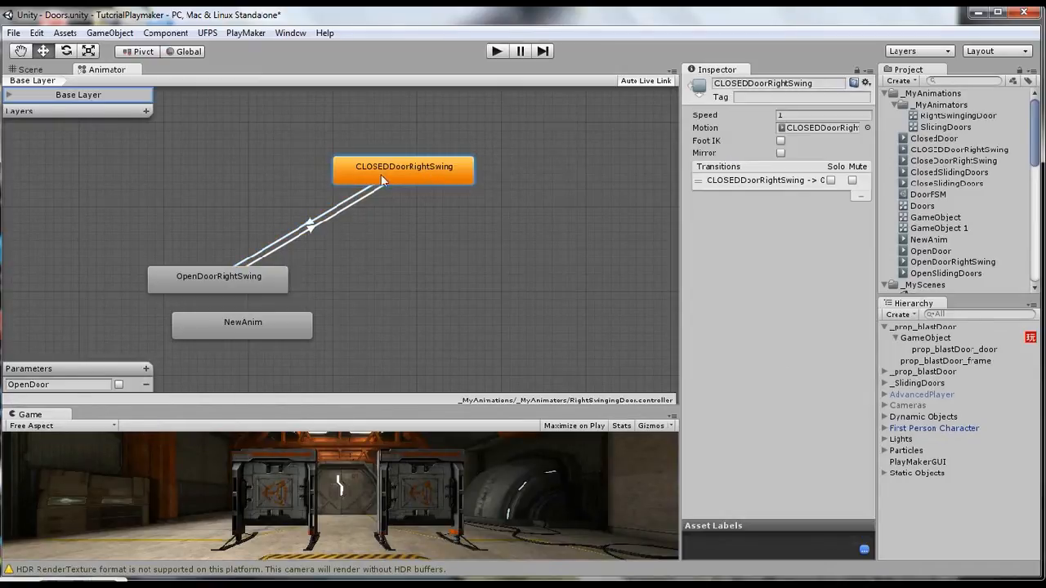
left_click(334, 209)
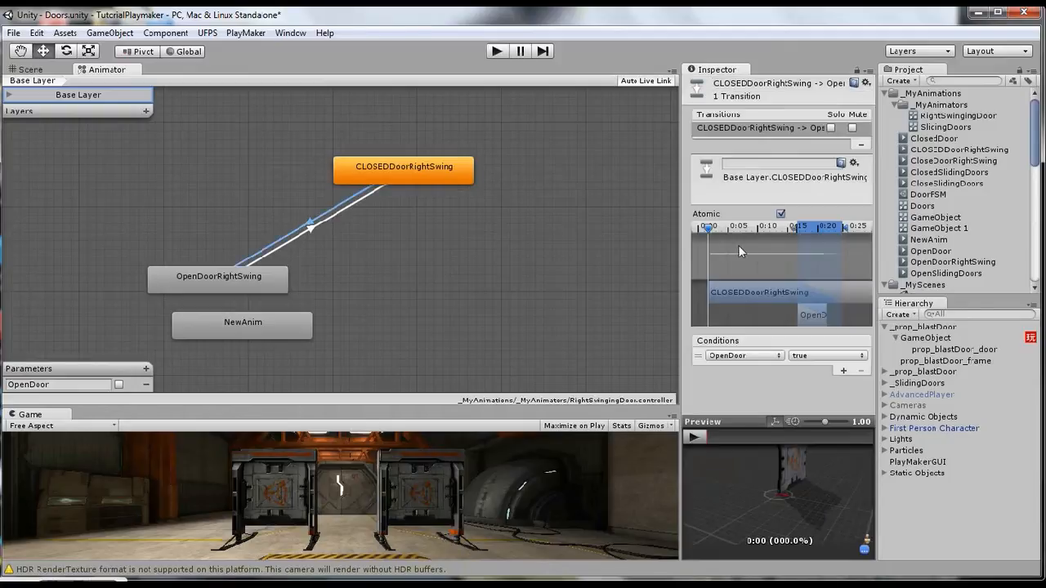
left_click(776, 356)
left_click(820, 357)
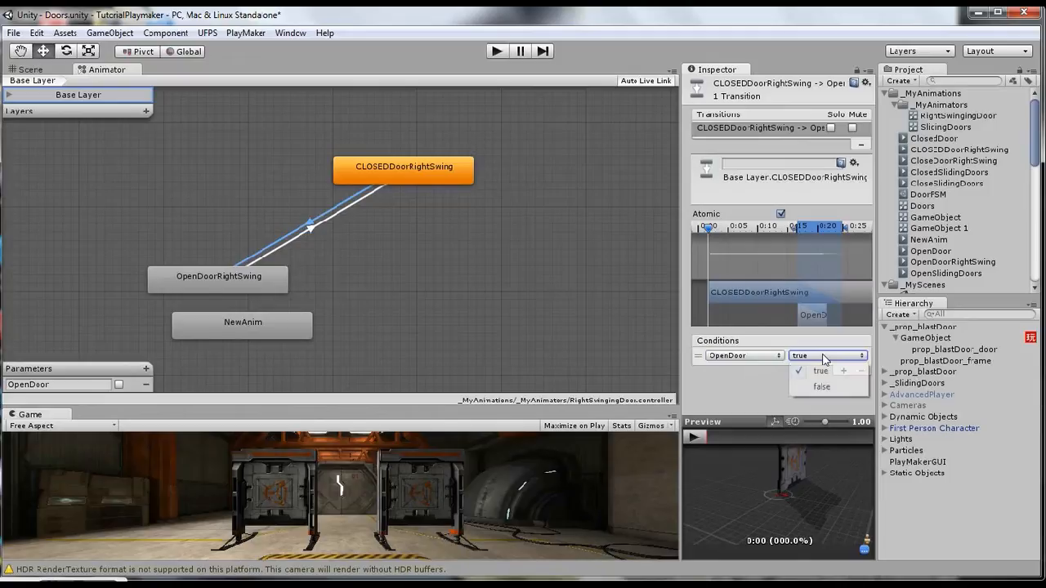
left_click(428, 165)
left_click(256, 278)
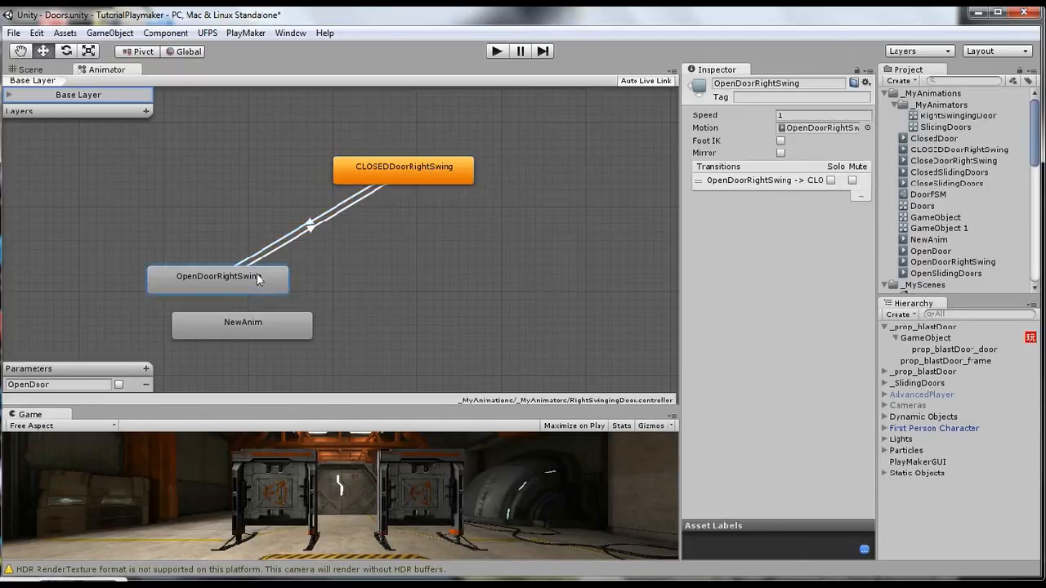
left_click(344, 208)
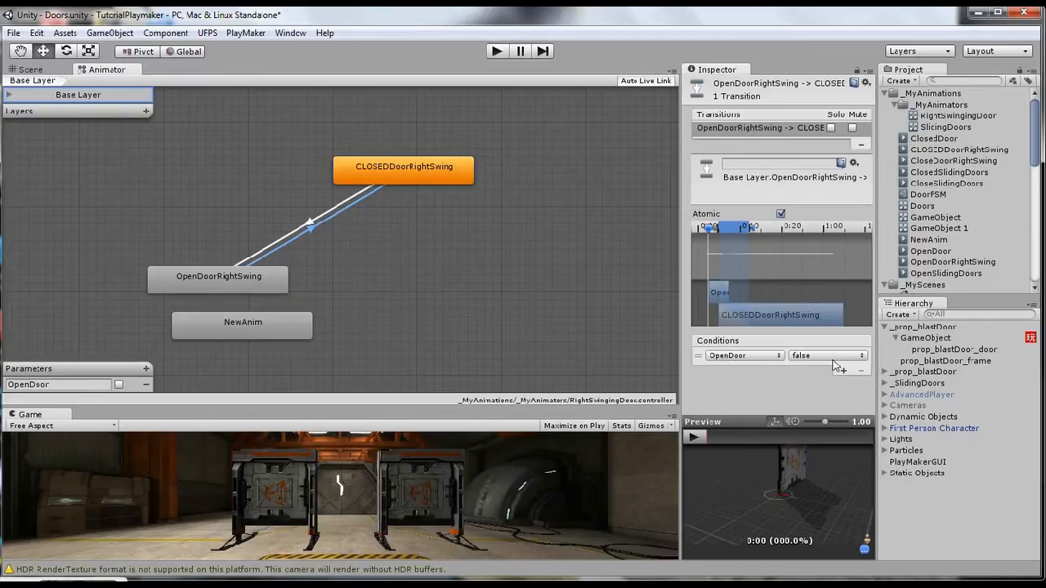
Step: Return to the Scene view, open the PlayMaker FSM editor for the blast door's GameObject and dismiss the welcome window
left_click(31, 70)
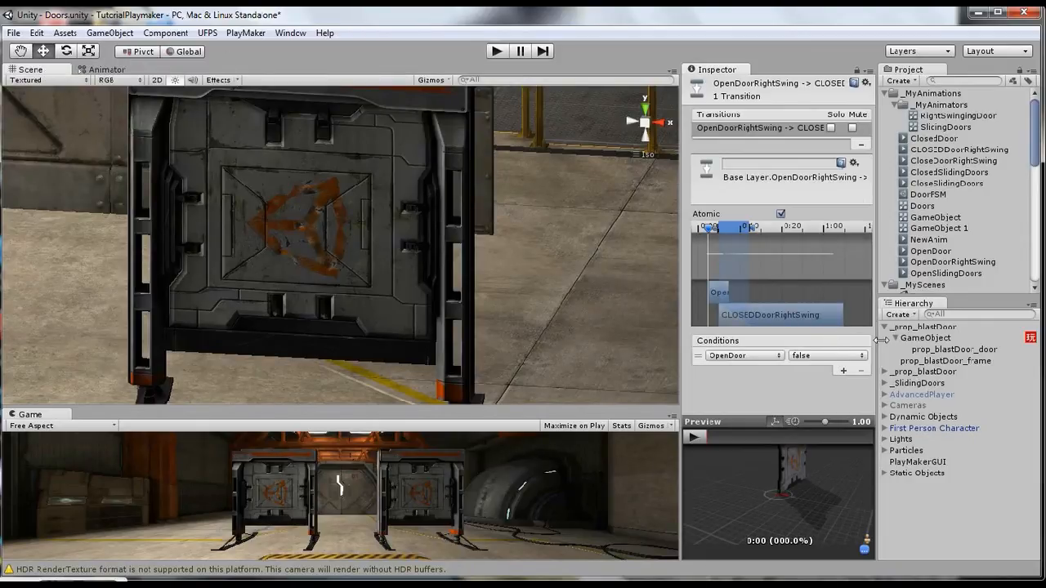
left_click(953, 338)
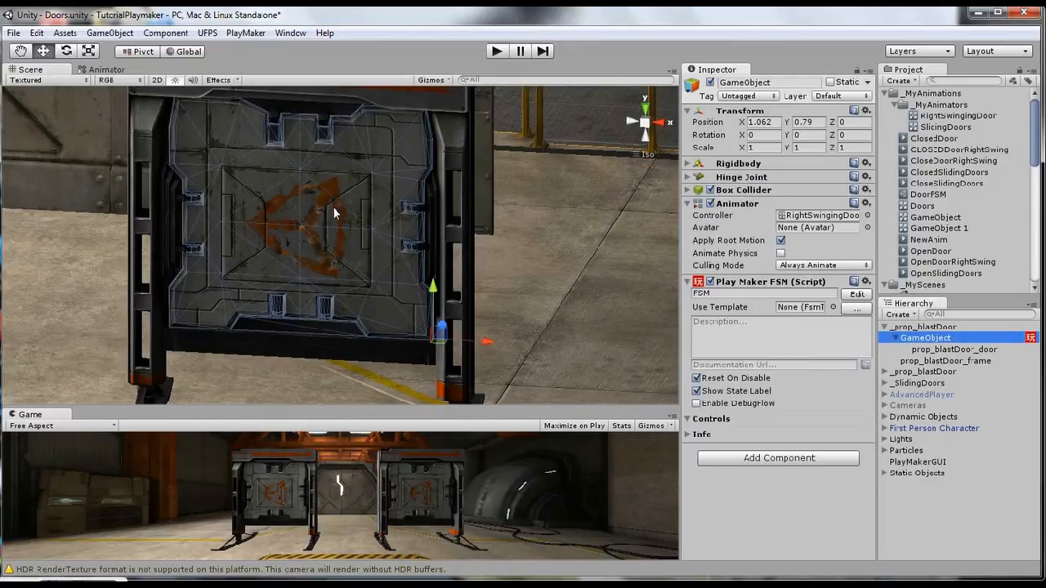
left_click(247, 32)
left_click(193, 49)
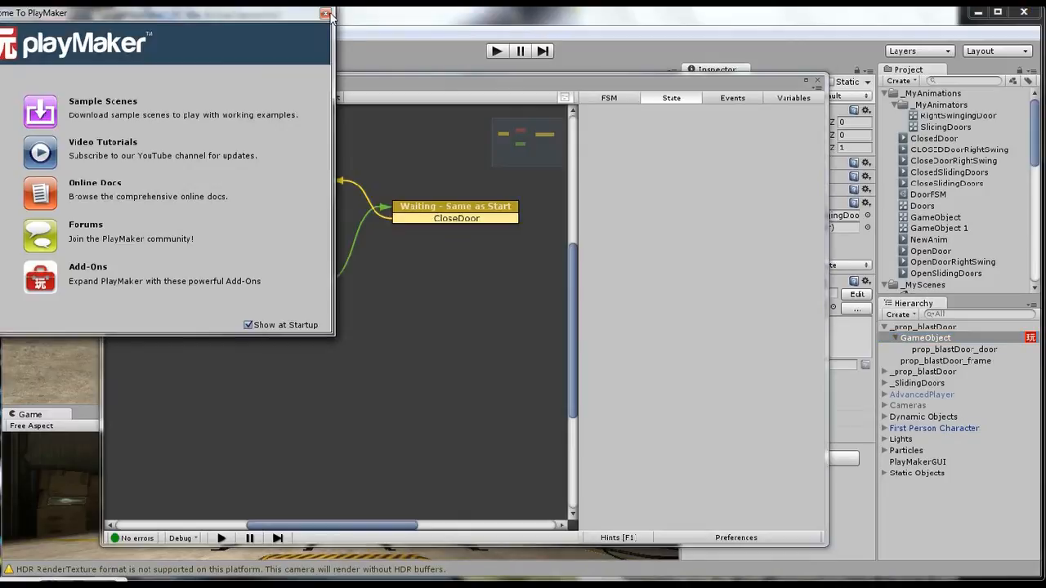
left_click(326, 13)
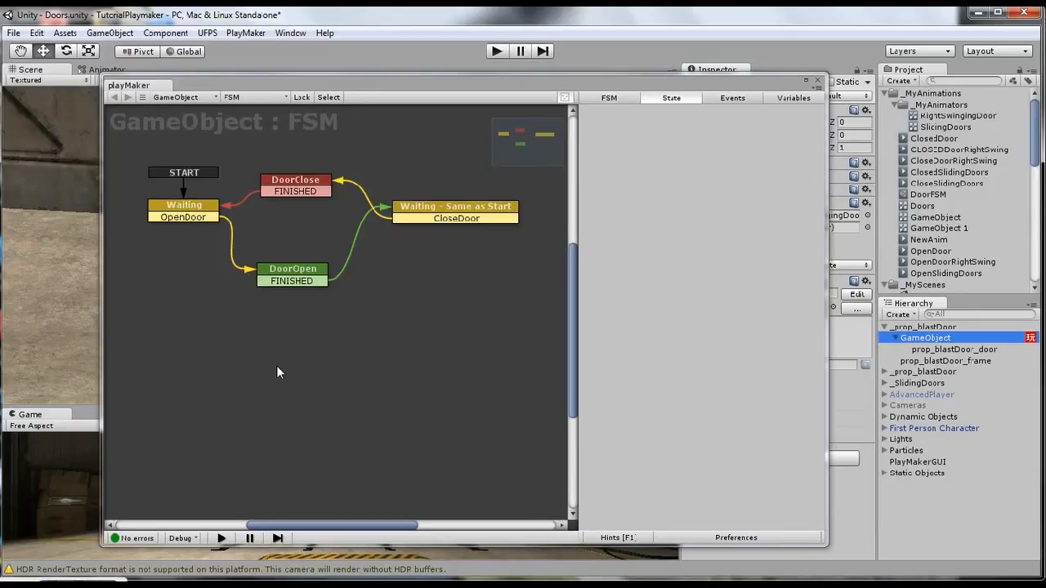
Step: In the Waiting state's Mouse Pick Event, clear the Mouse Over event and set Mouse Down to OpenDoor
left_click(205, 211)
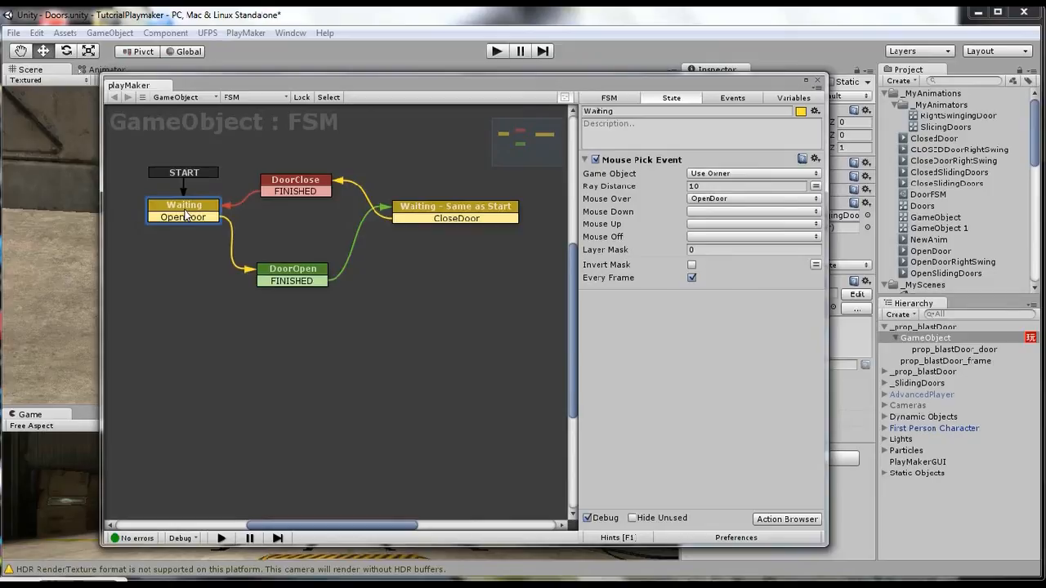
left_click(735, 199)
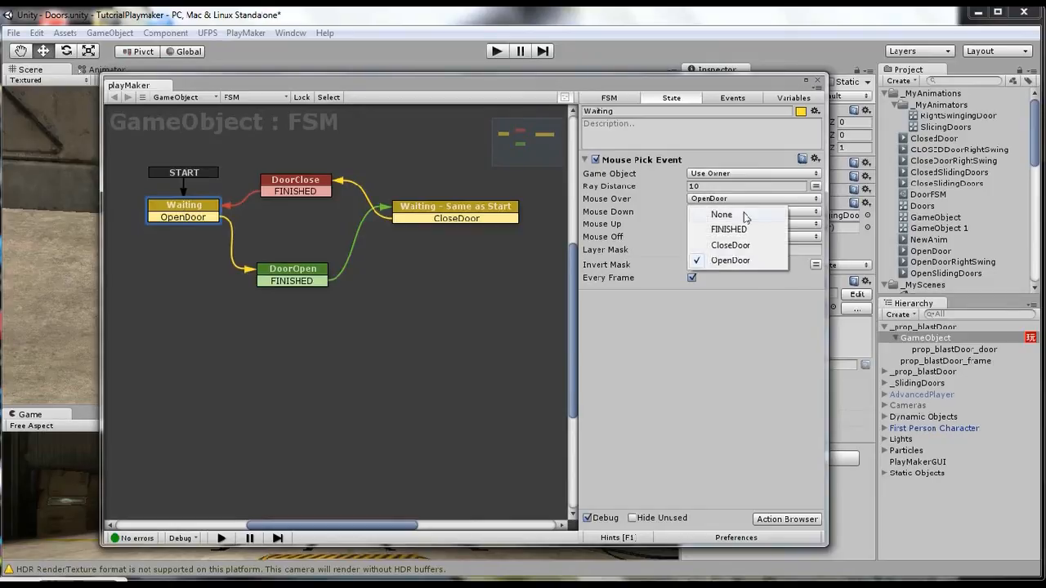
left_click(745, 216)
left_click(707, 212)
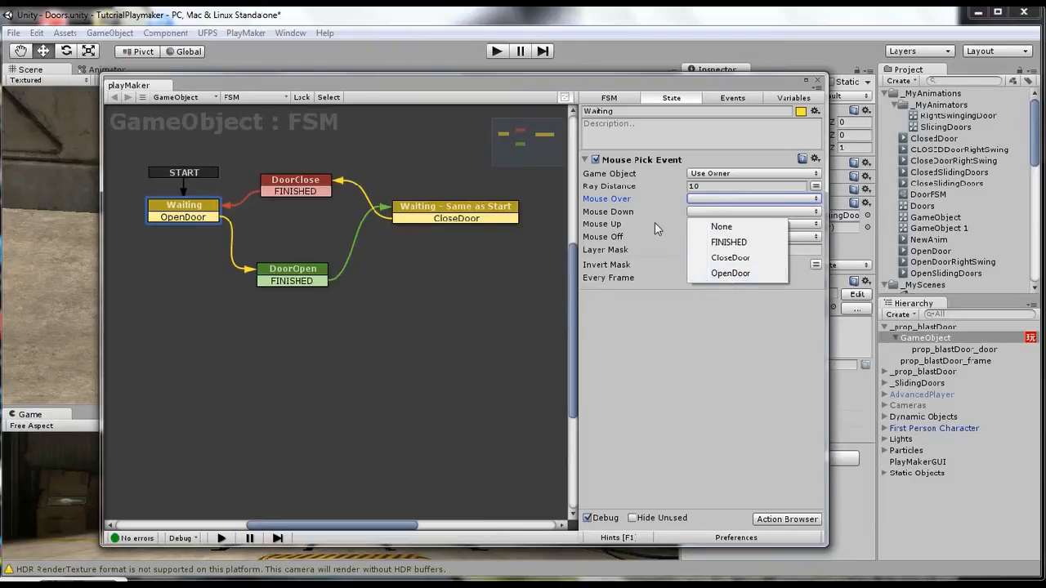
left_click(648, 379)
left_click(732, 98)
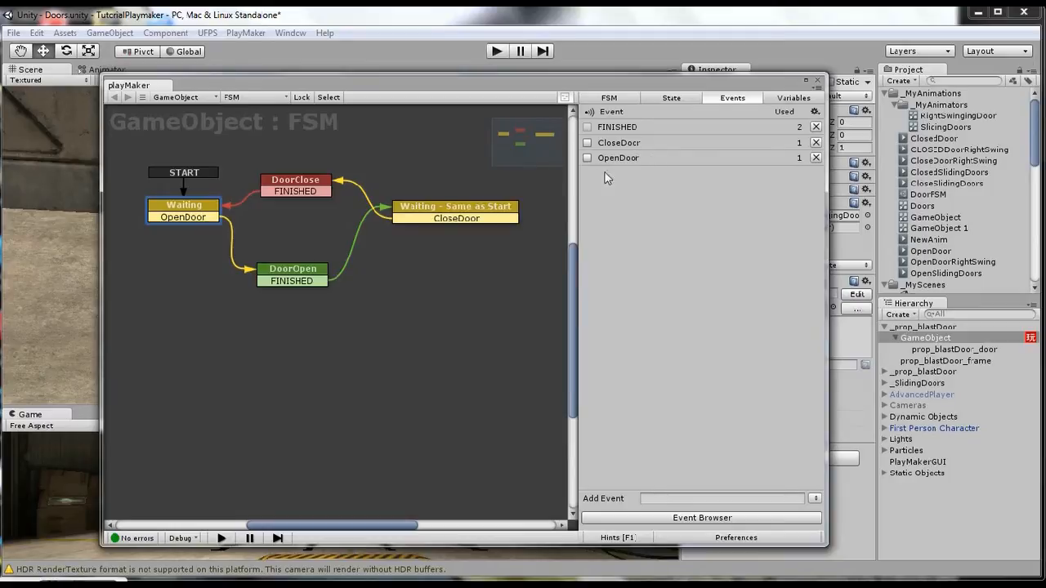
left_click(672, 98)
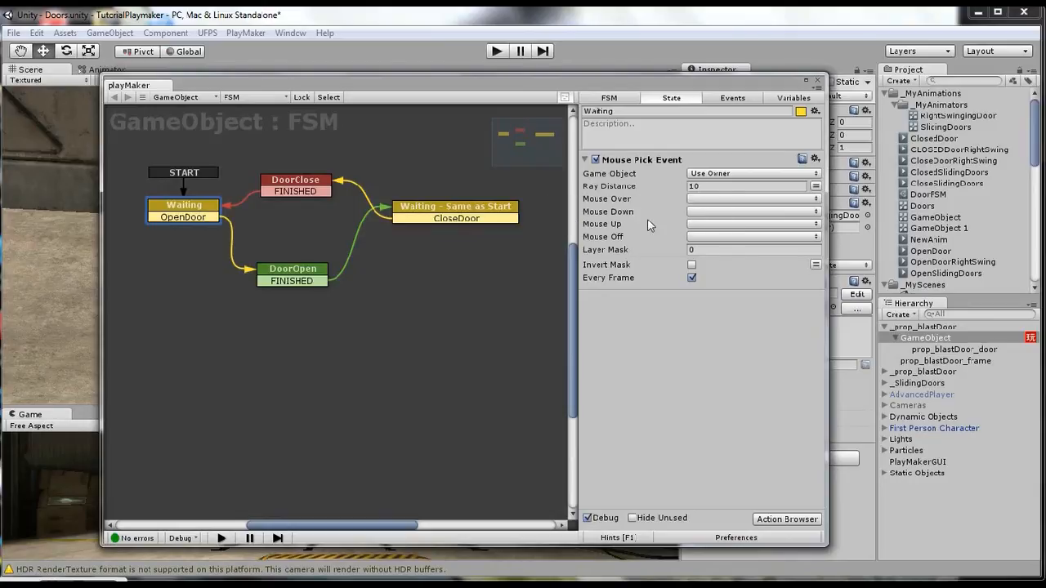
left_click(702, 211)
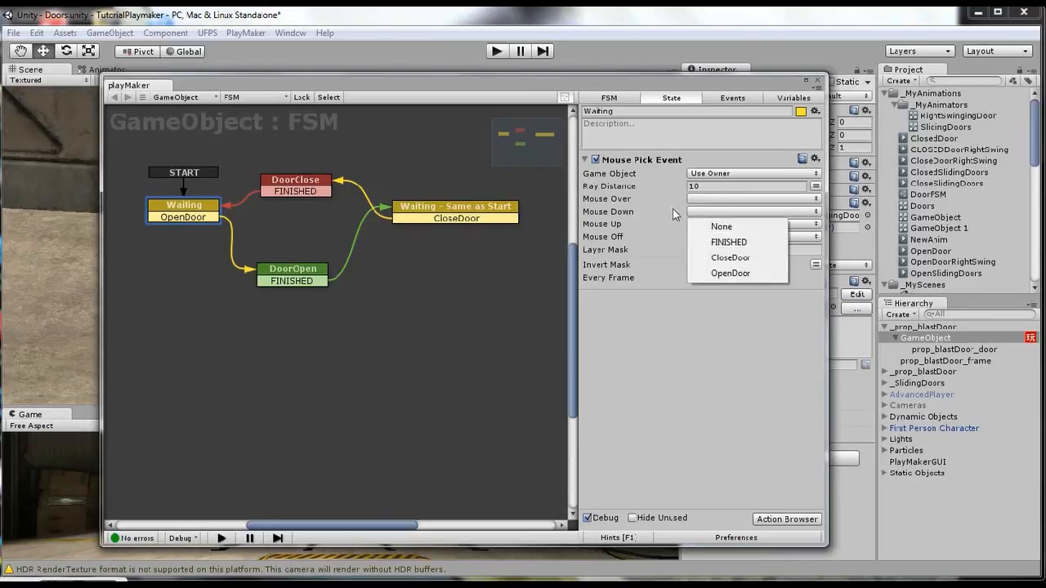
left_click(740, 275)
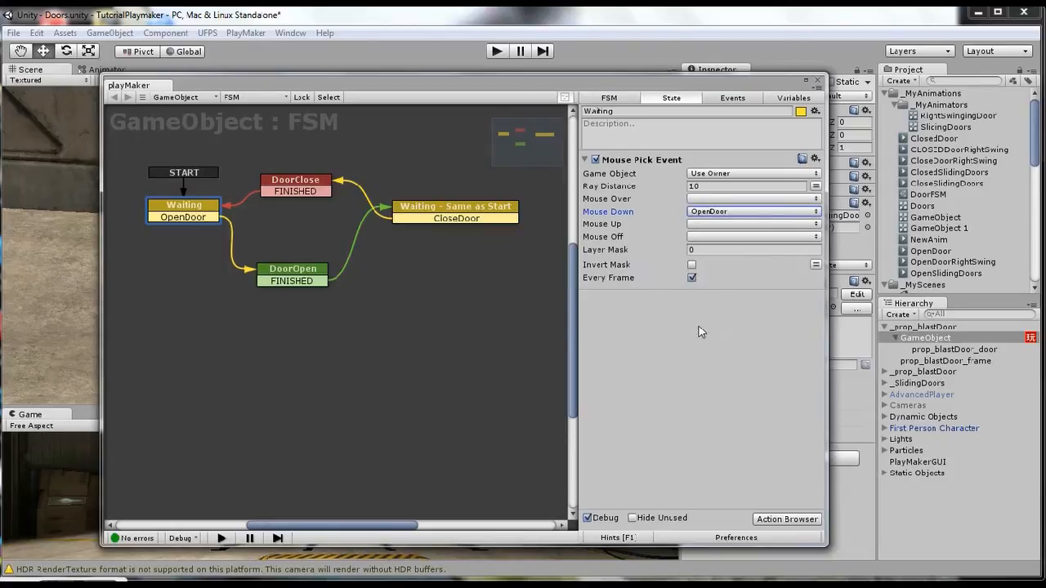
Step: Review the DoorOpen state's actions and locate Set Animator Bool among the Animator actions in the action browser
left_click(302, 277)
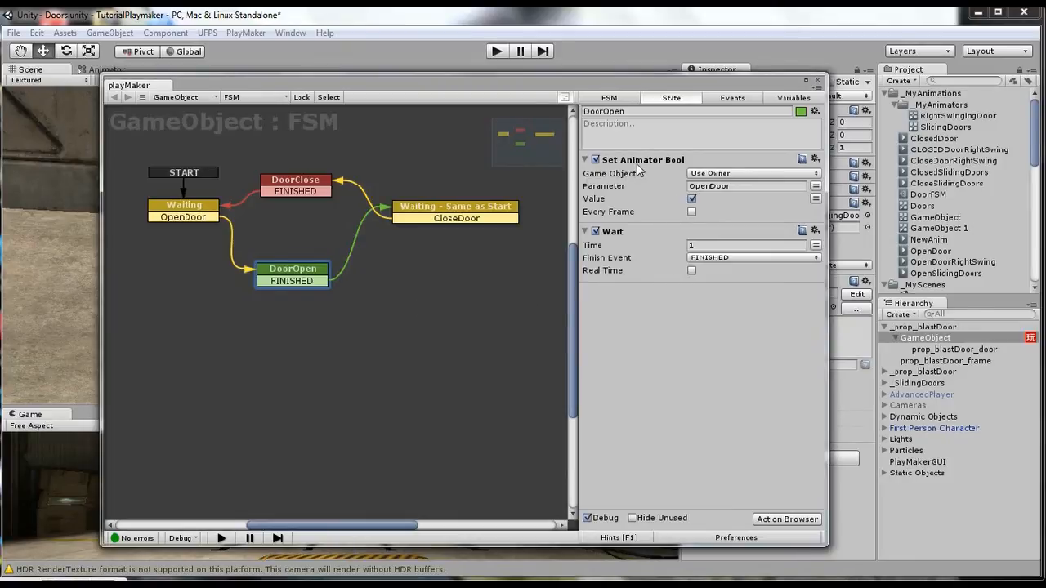
left_click(786, 518)
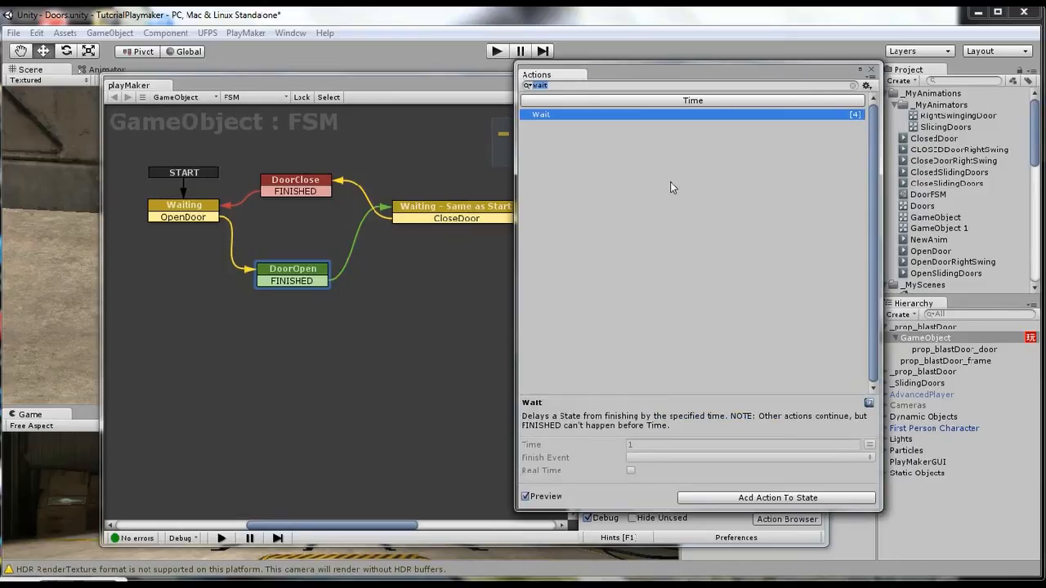
key("BackSpace")
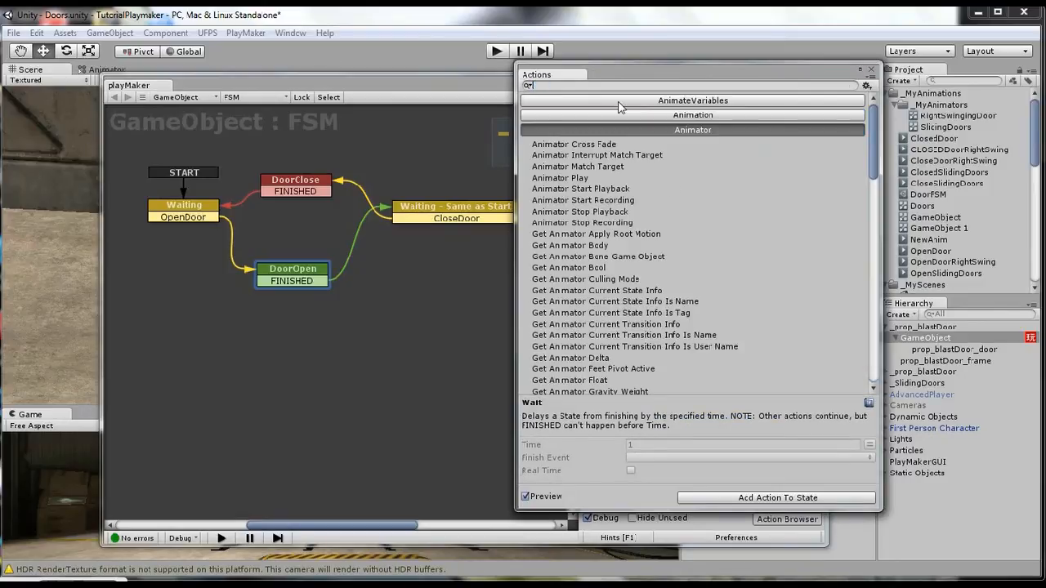
left_click(677, 133)
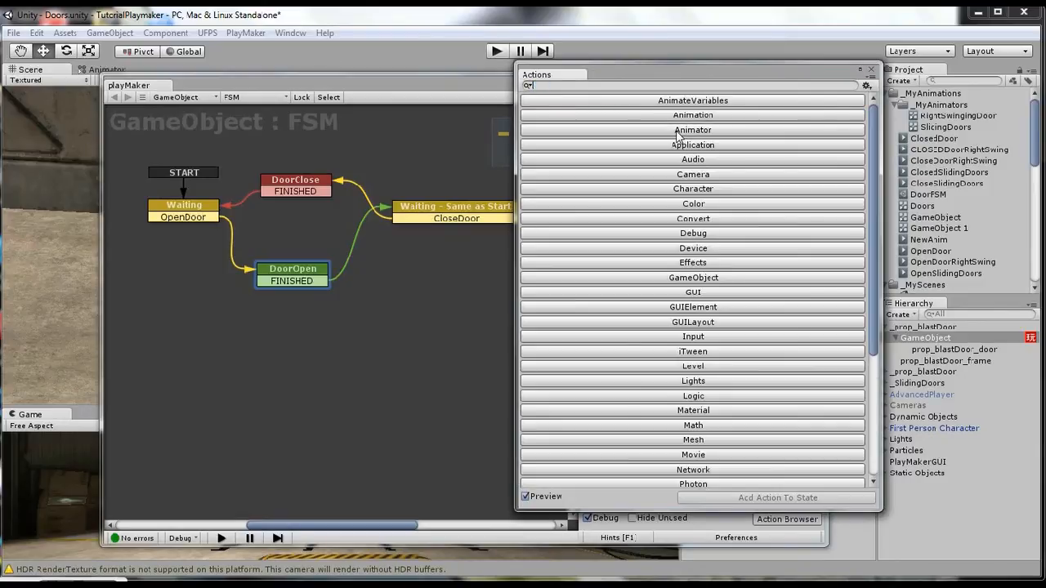
left_click(678, 131)
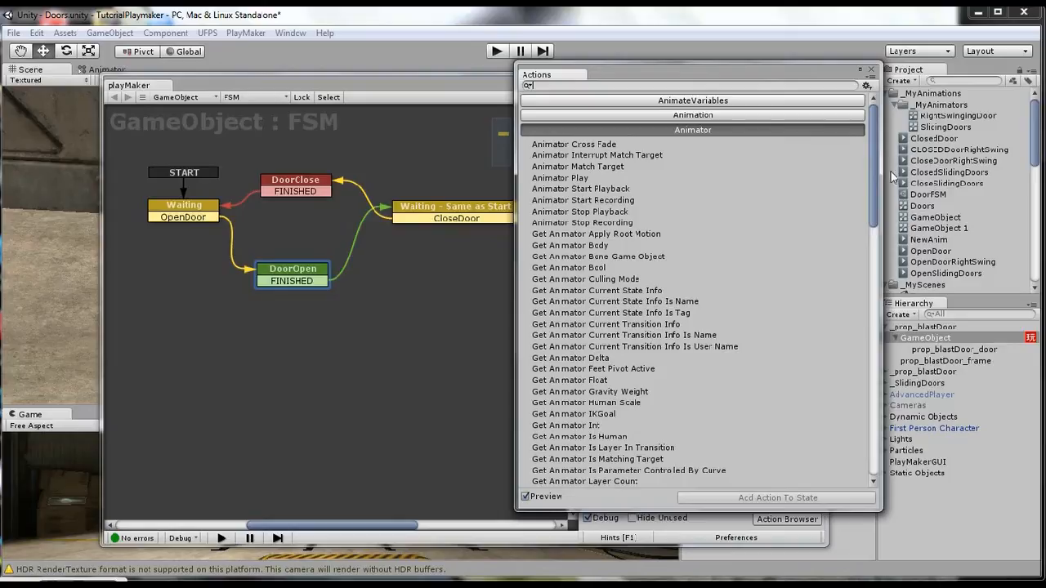
left_click_drag(874, 158, 874, 344)
scroll(645, 143, "up", 5)
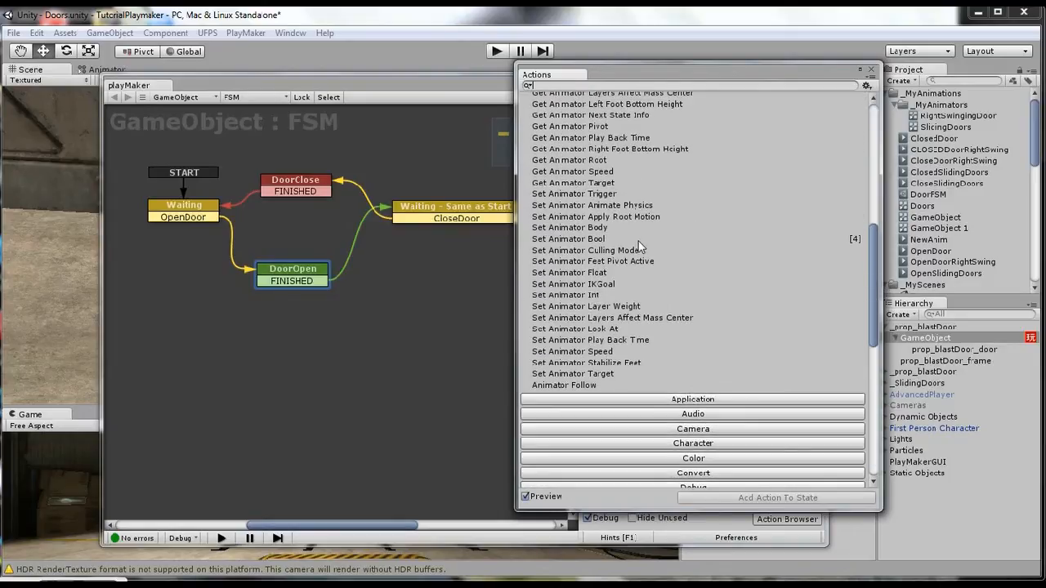
left_click(576, 239)
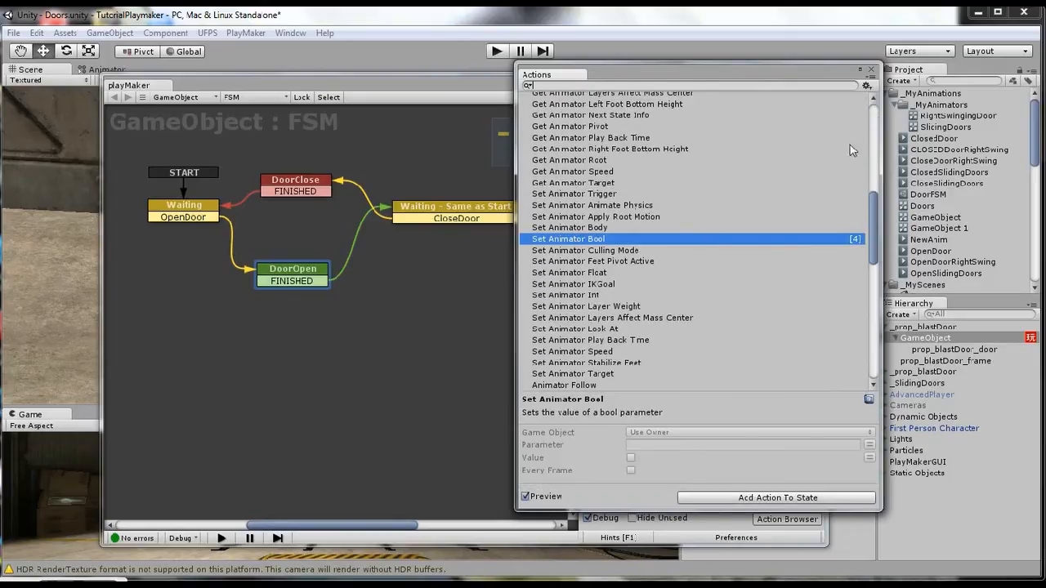
left_click(871, 69)
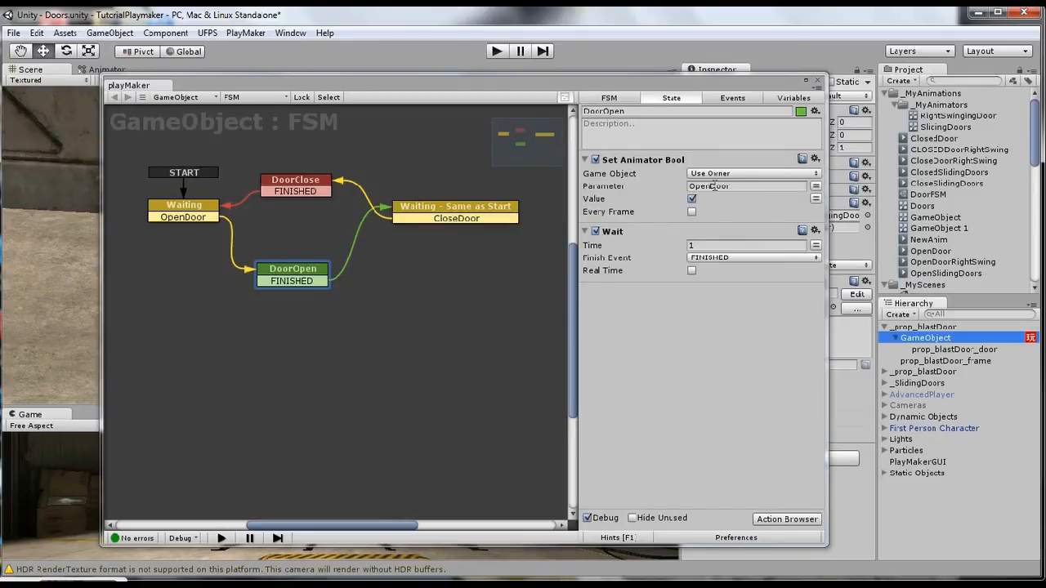
Step: Compare the Set Animator Bool parameter name in the DoorOpen state with the parameter defined in the animator controller
left_click(714, 186)
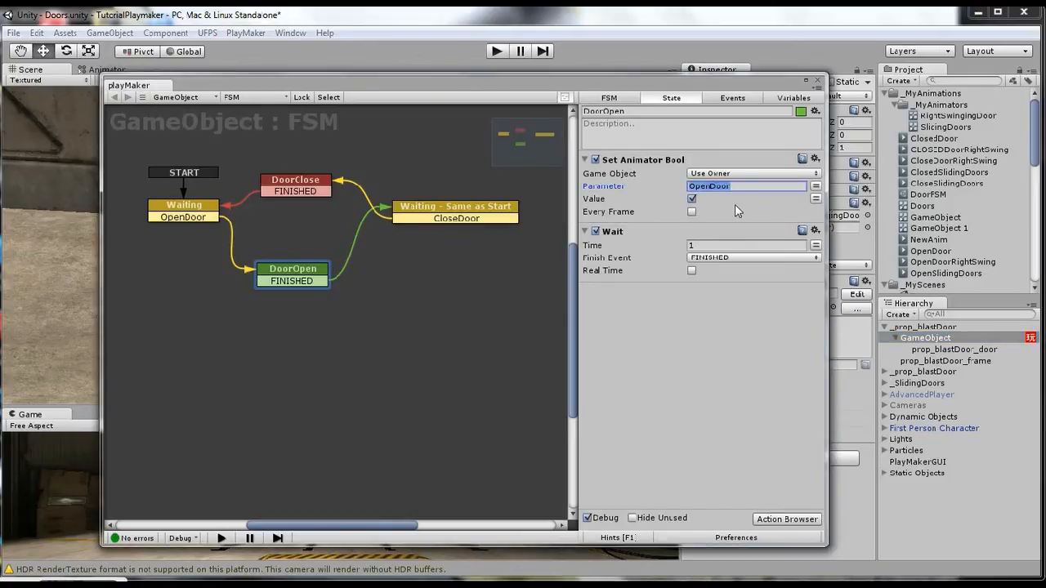
left_click_drag(389, 82, 559, 85)
left_click(86, 69)
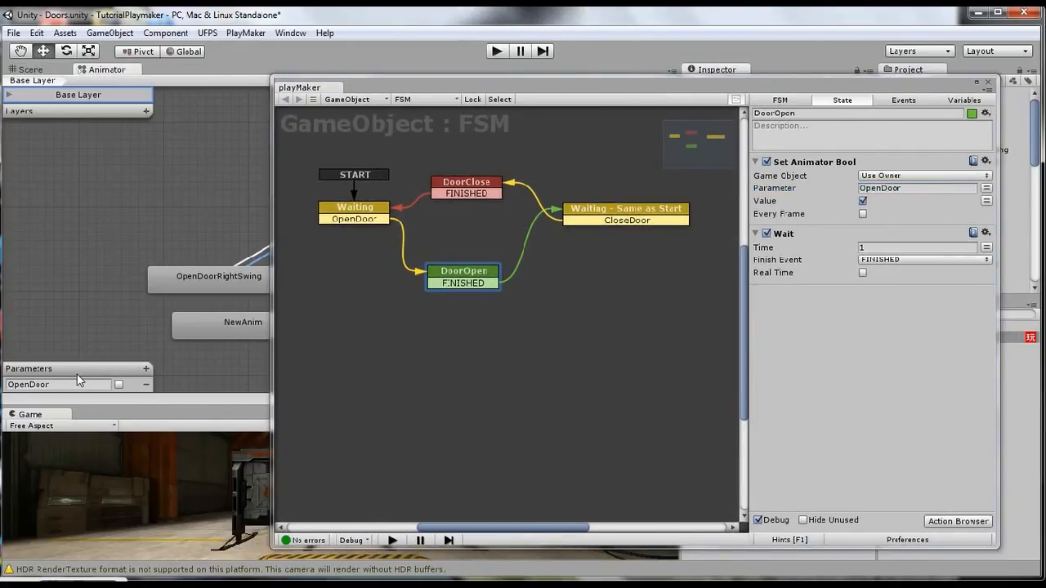
left_click(29, 69)
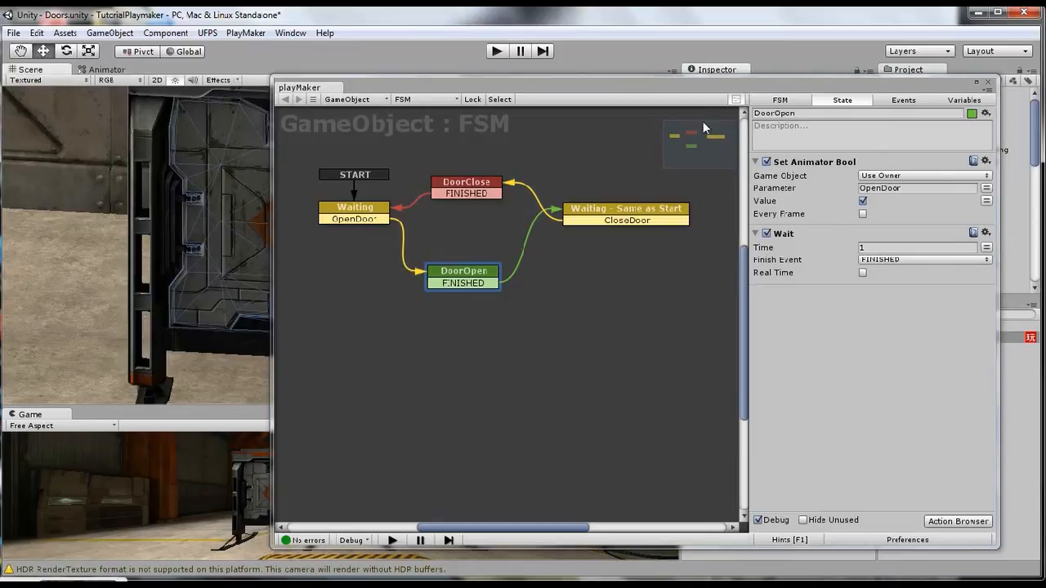
left_click_drag(729, 85, 600, 85)
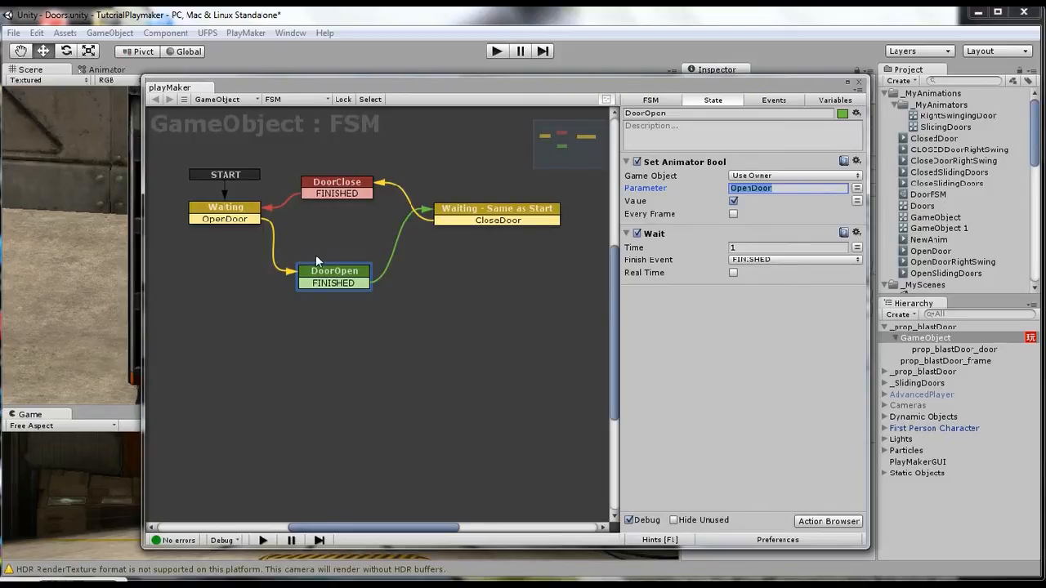
Step: In the Waiting - Same as Start state, clear Mouse Over, set Mouse Down to CloseDoor, and check it against the Waiting state
left_click(523, 214)
left_click(787, 200)
left_click(764, 212)
left_click(787, 213)
left_click(771, 275)
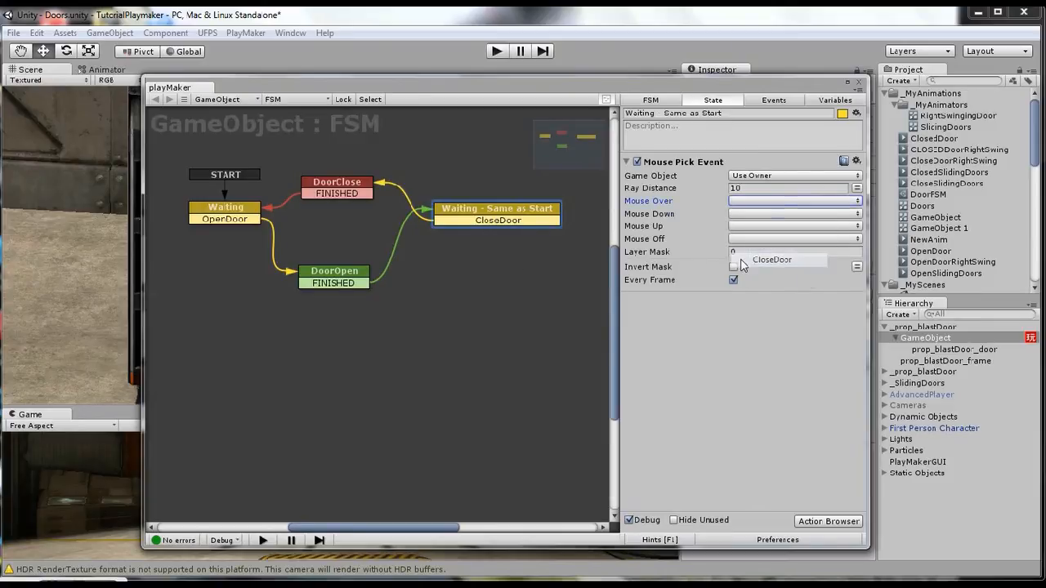
left_click(233, 211)
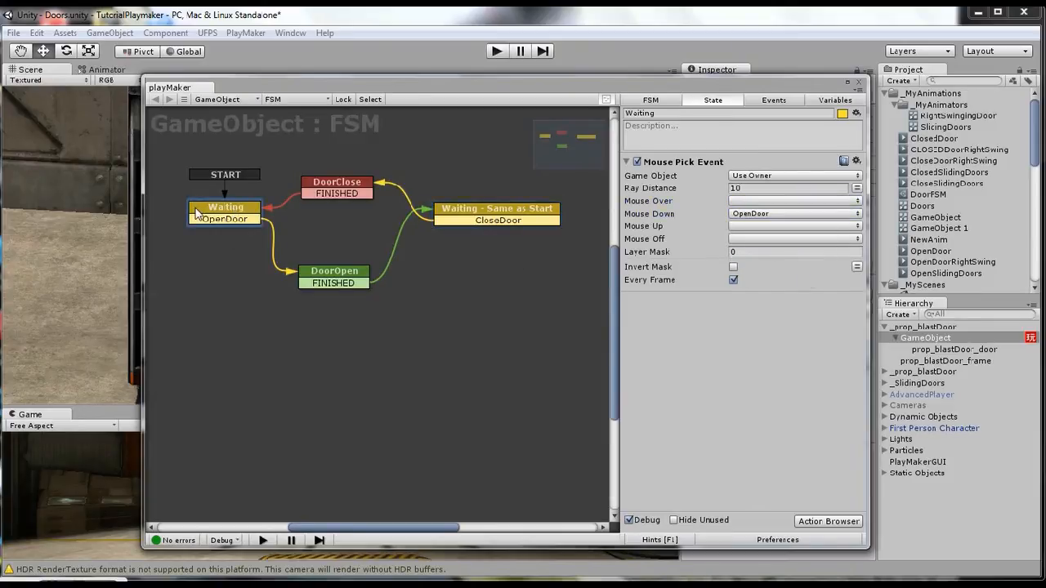
left_click(539, 214)
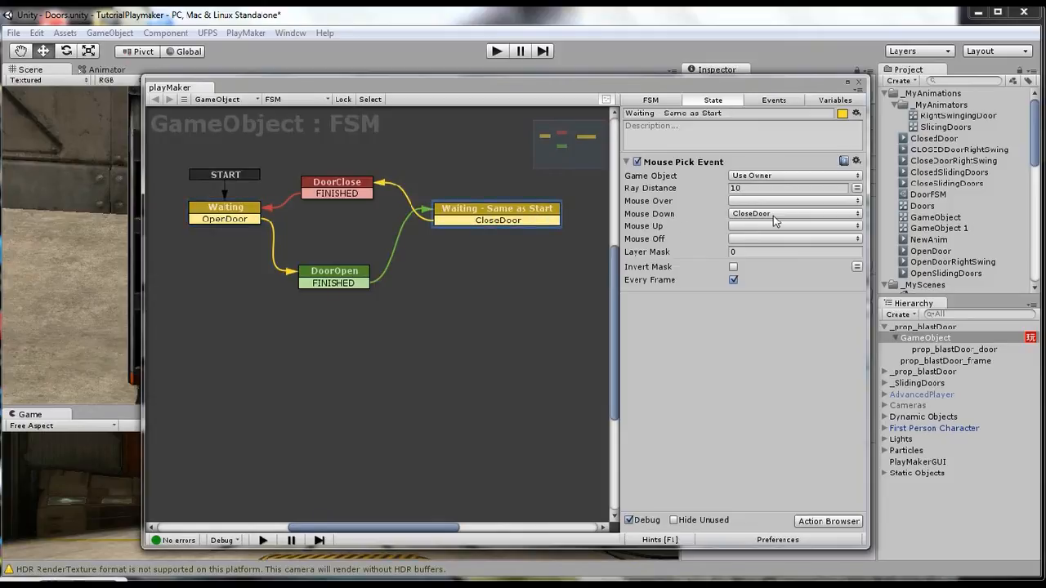
Step: Compare the Set Animator Bool and Wait settings of the DoorClose and DoorOpen states
left_click(351, 188)
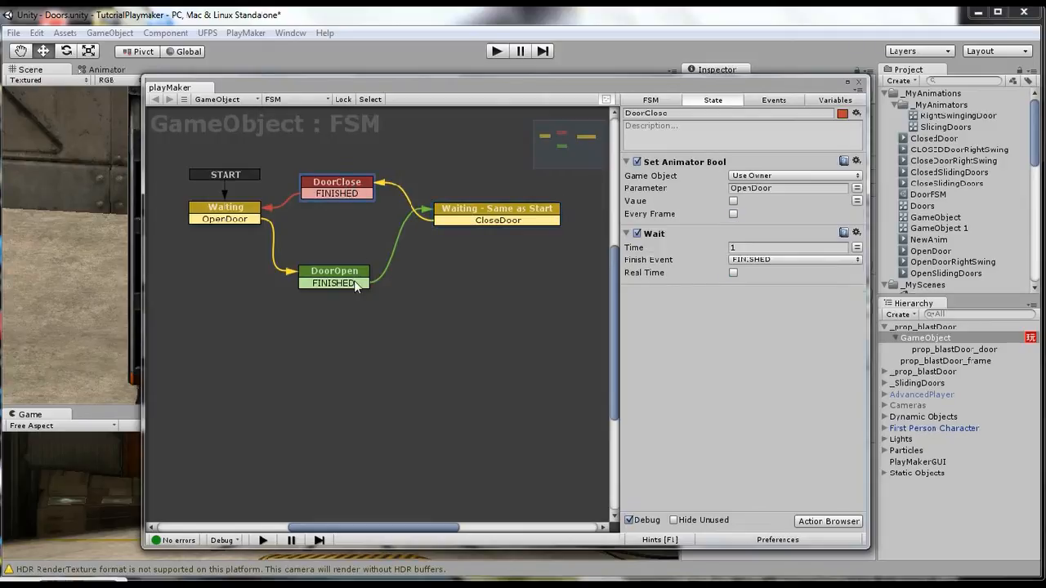
left_click(349, 277)
left_click(337, 190)
Step: Close the PlayMaker FSM editor and enlarge the Game view to show both blast doors
left_click(859, 83)
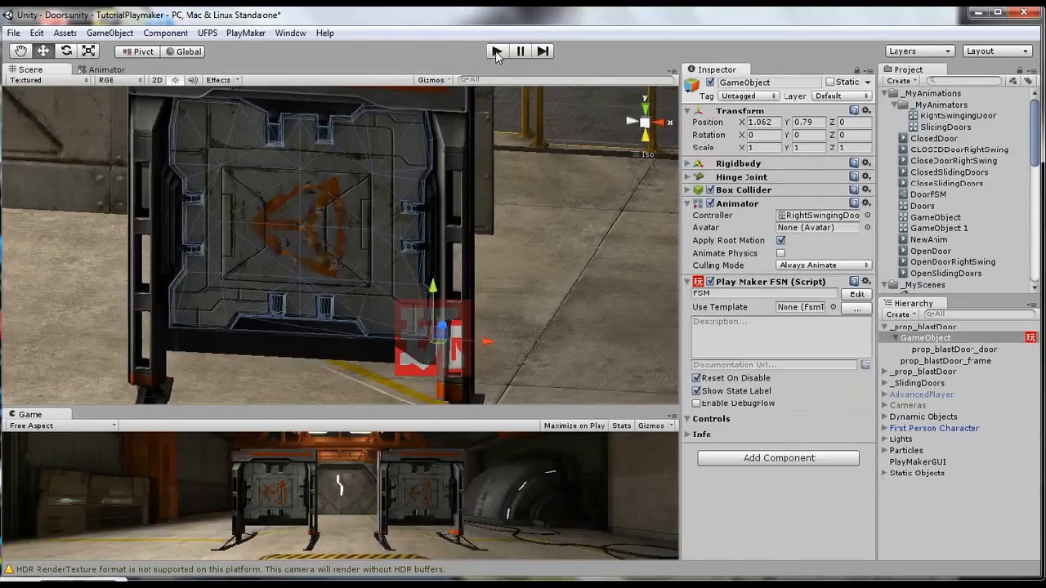
left_click_drag(554, 406, 547, 164)
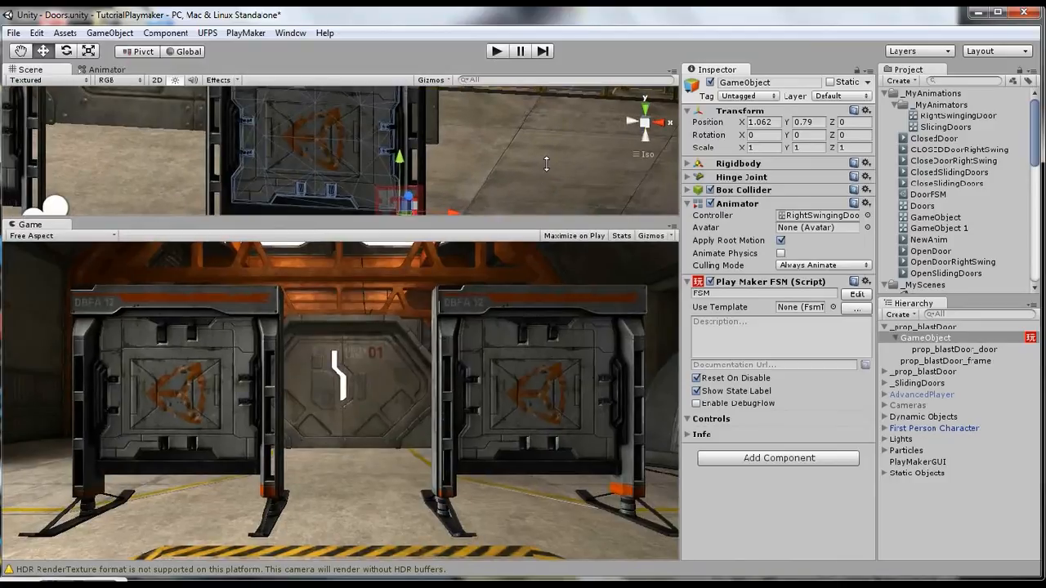
Step: Run the game, walk up to the right blast door, and test swinging it open and closed by mouse
left_click(497, 51)
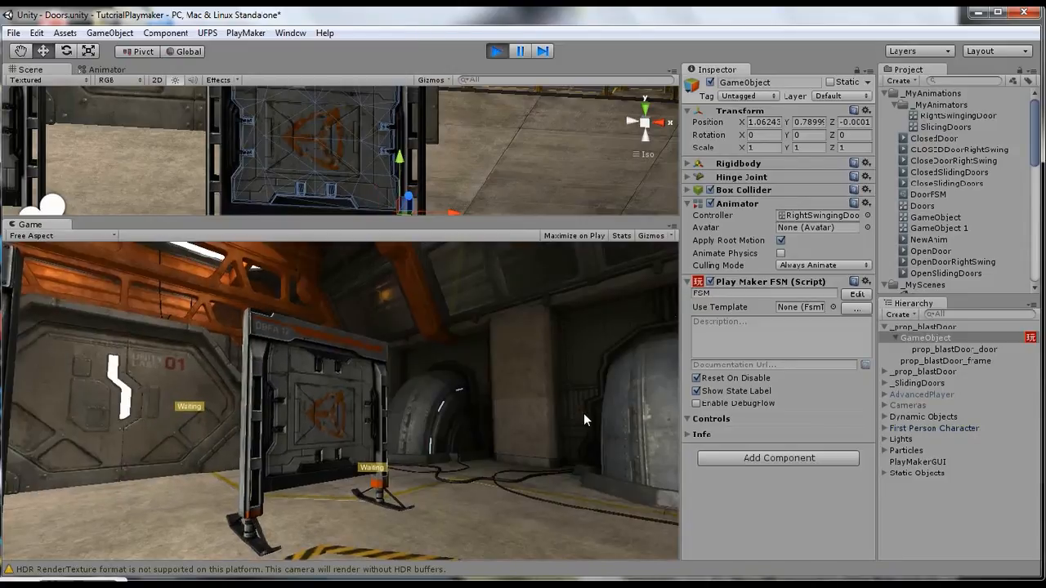
key("w")
key("w")
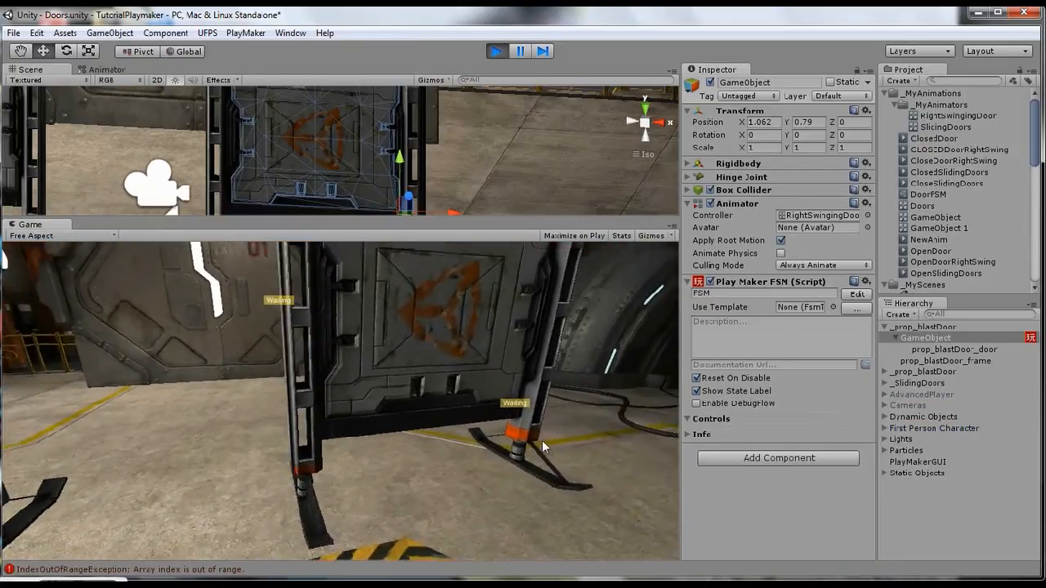
left_click(500, 415)
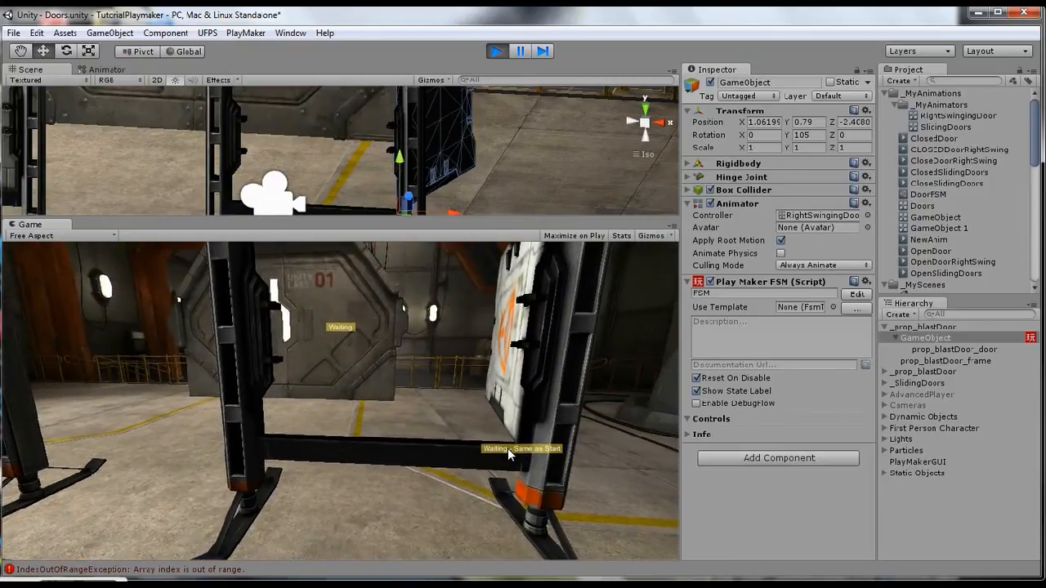
left_click(514, 398)
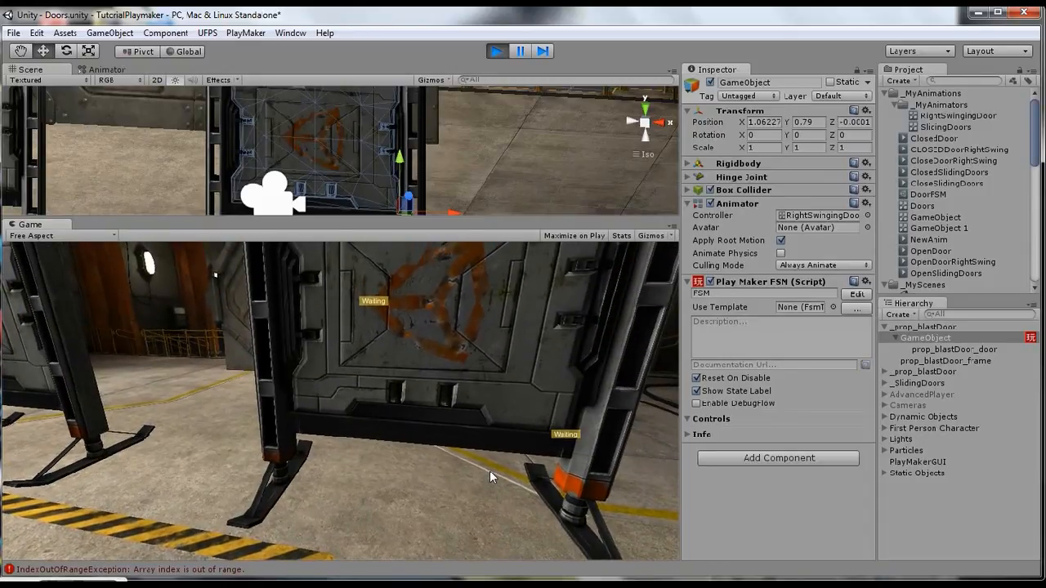
Step: Walk over to the left blast door and test its swing by passing through the doorway
key("s")
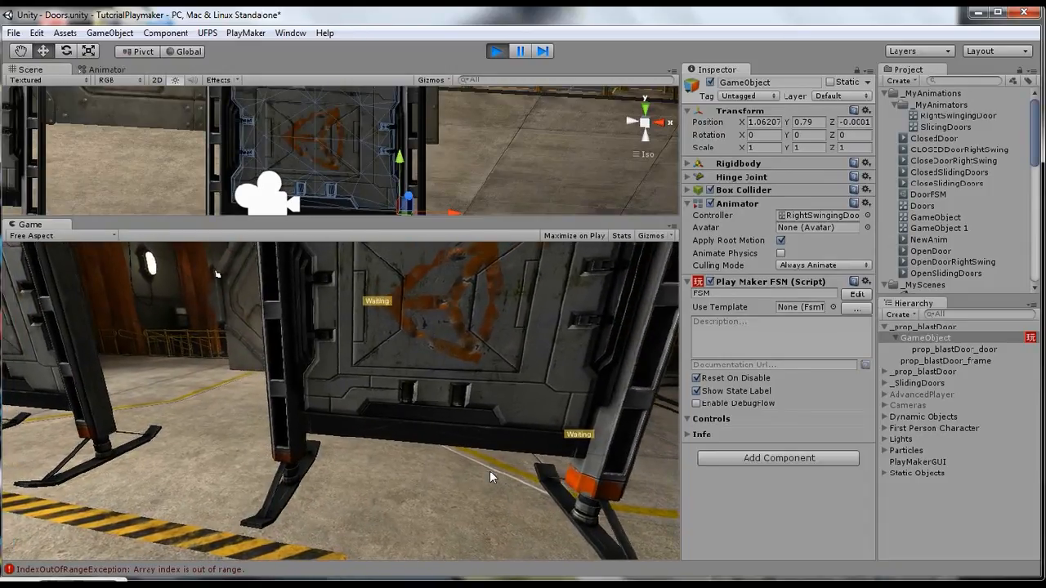
key("a")
key("w")
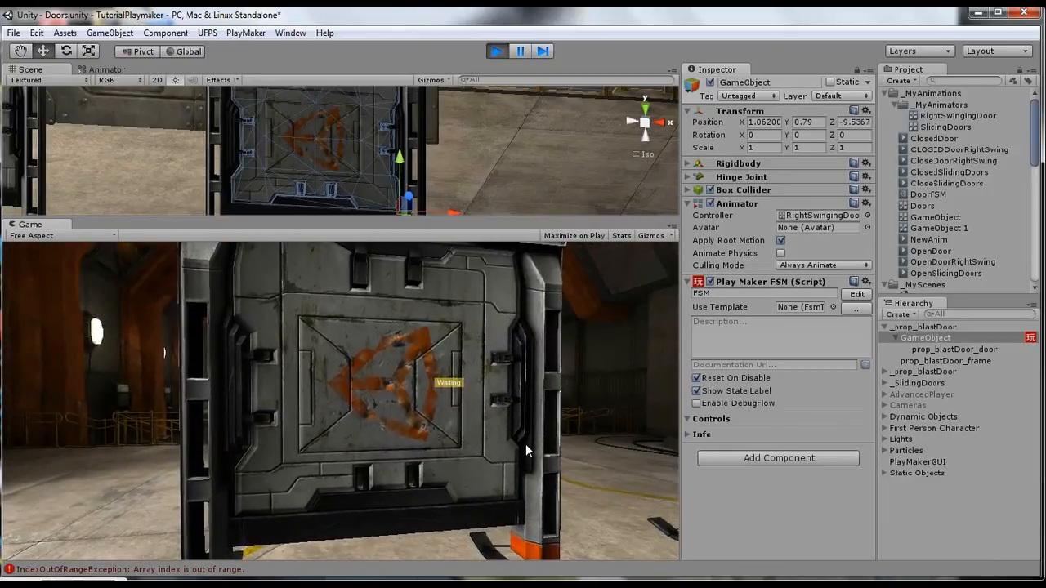
key("d")
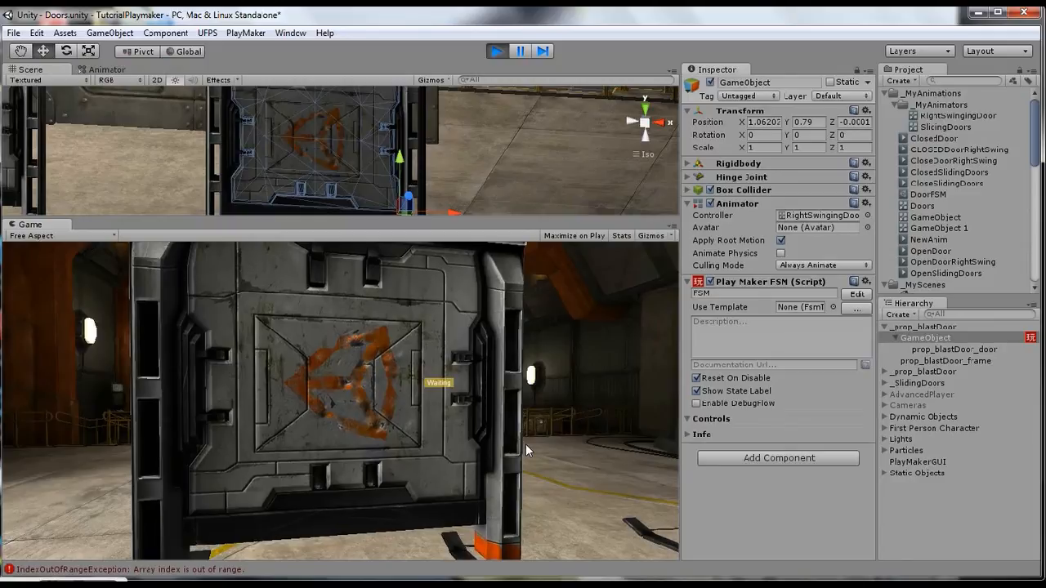
key("w")
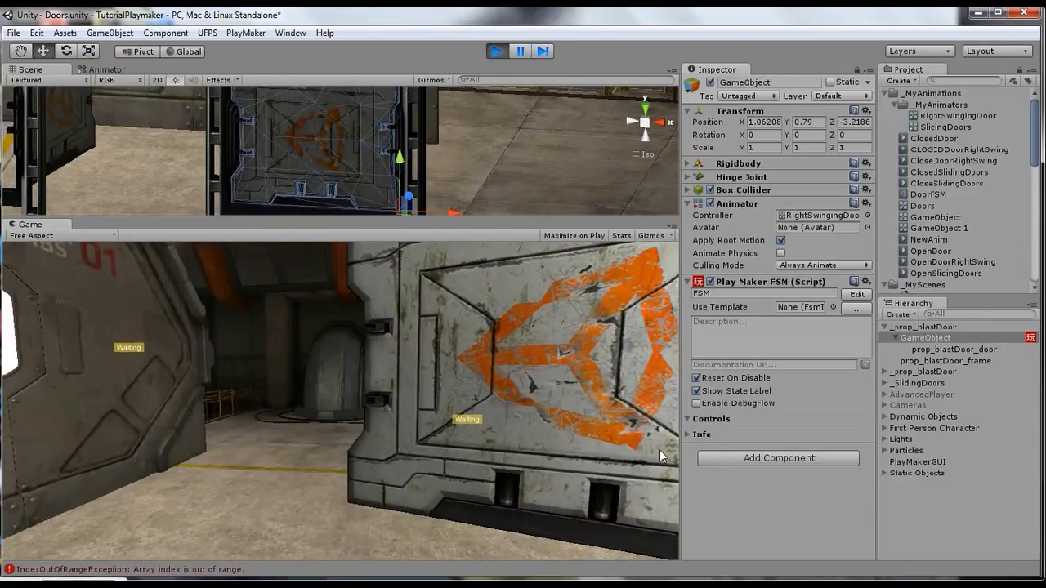
key("s")
key("w")
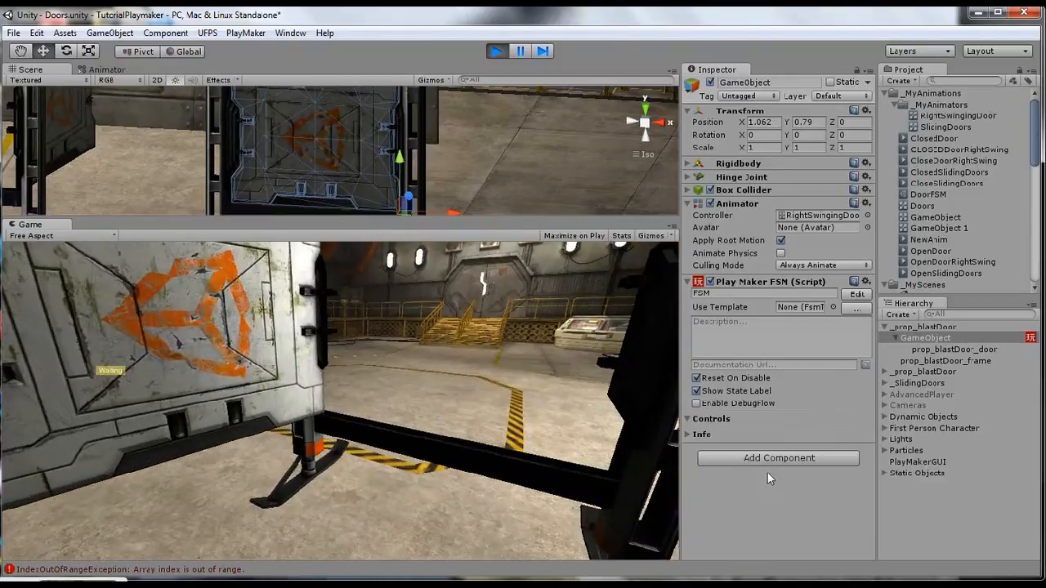
Step: Walk to the Unity Labs 01 sliding doors, test opening them, and stop the game
key("w")
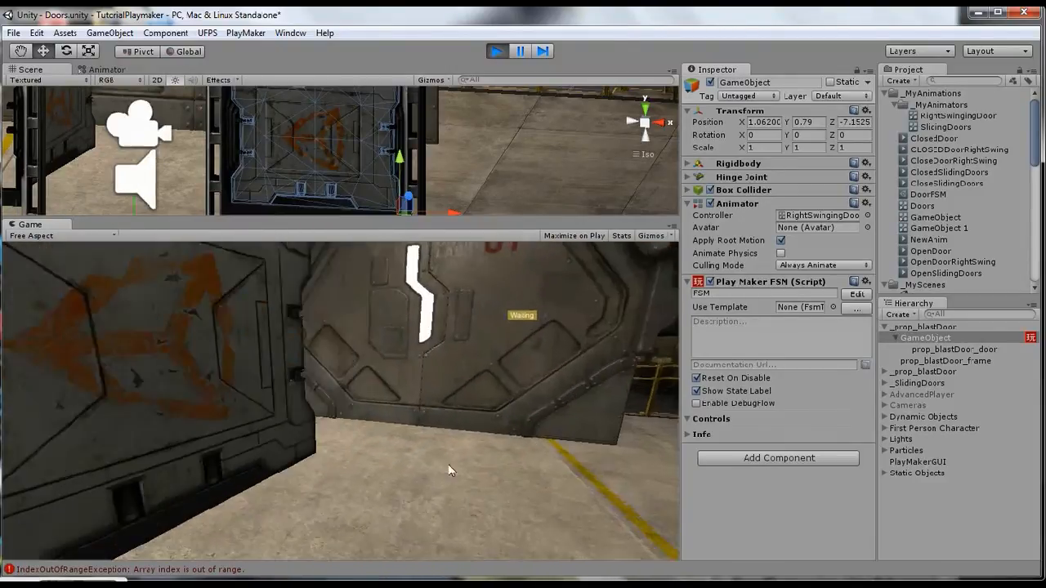
key("w")
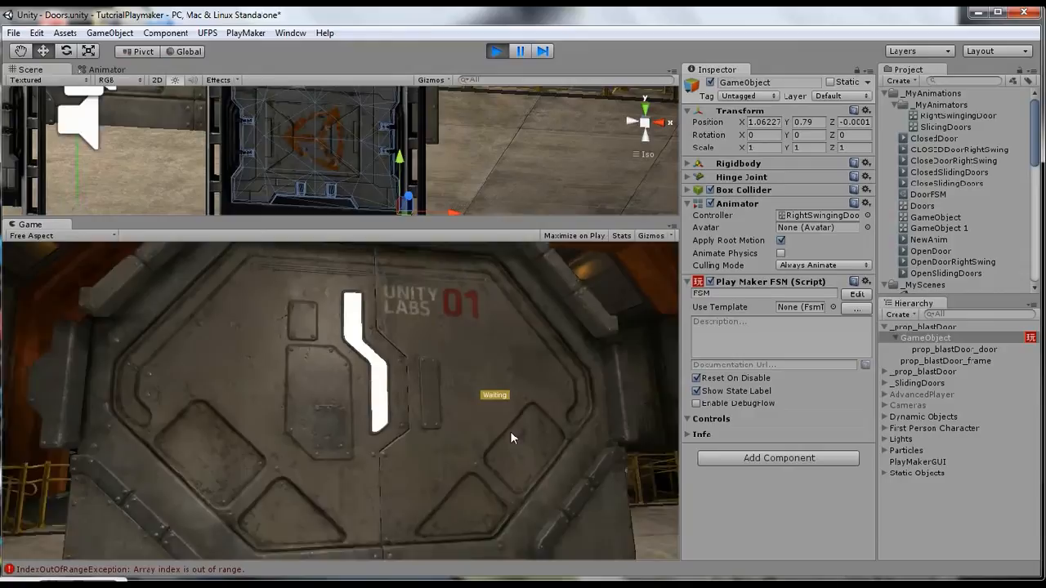
key("d")
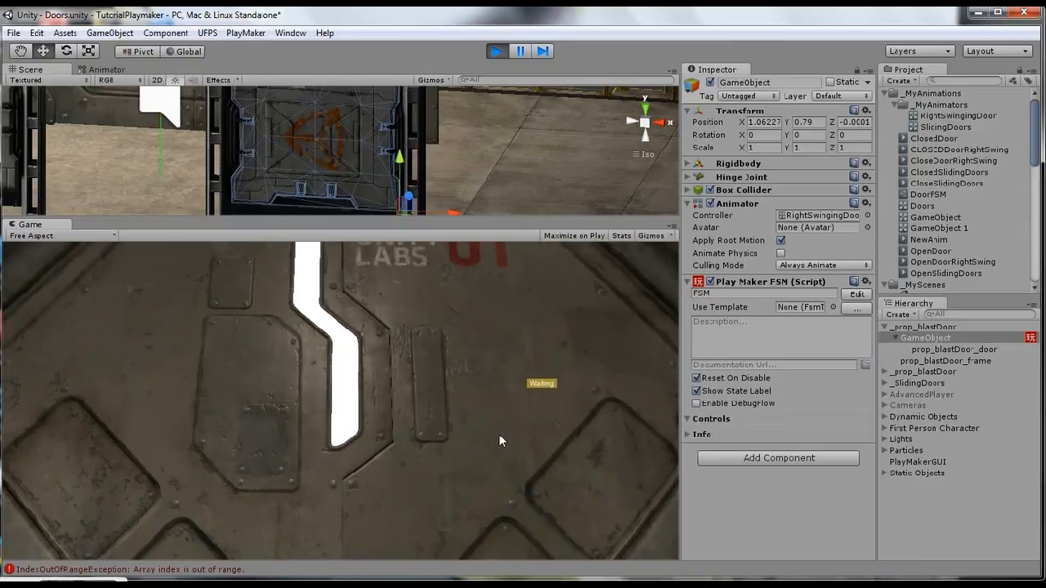
key("e")
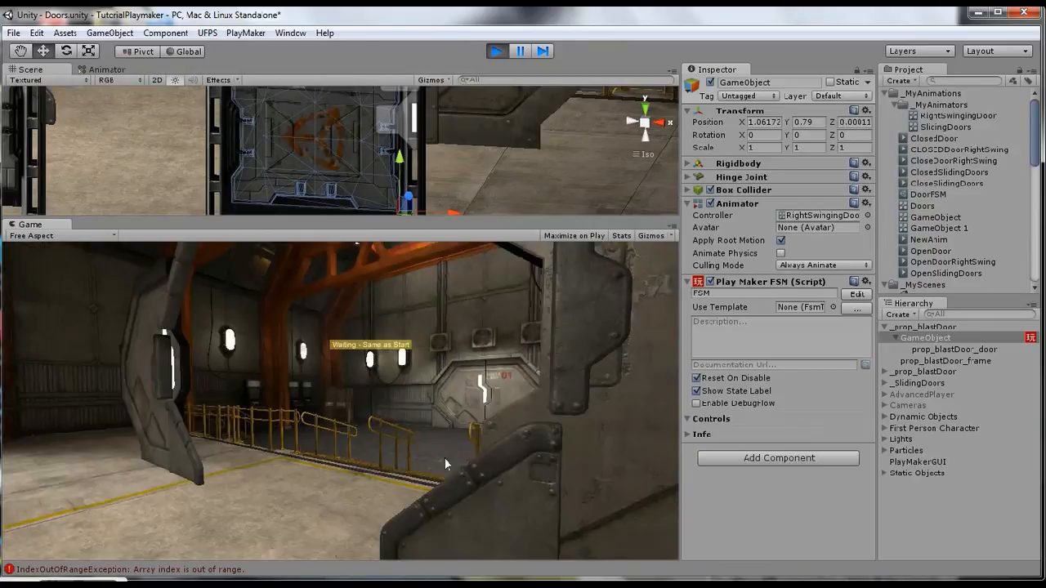
key("s")
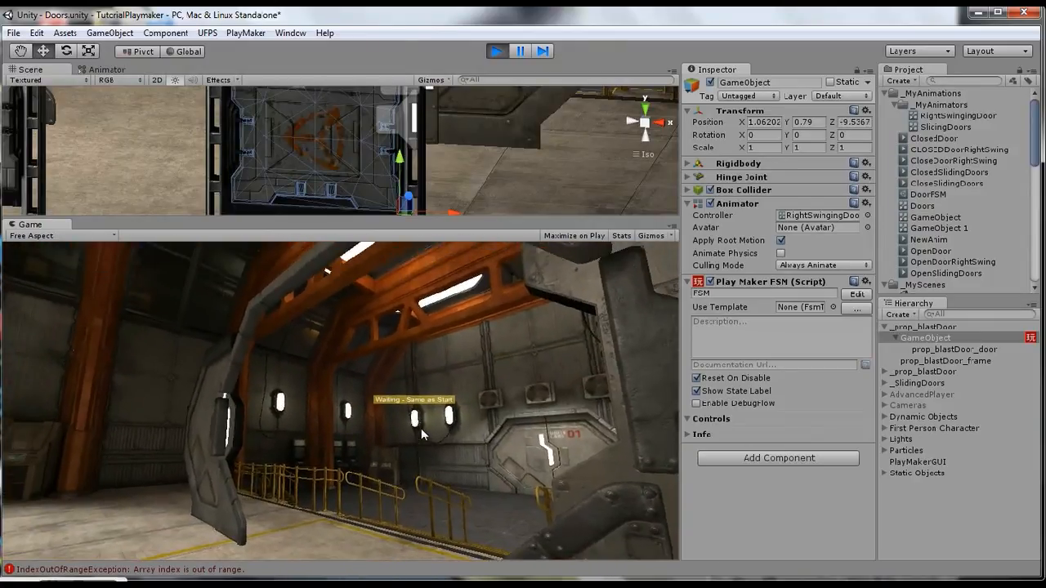
key("w")
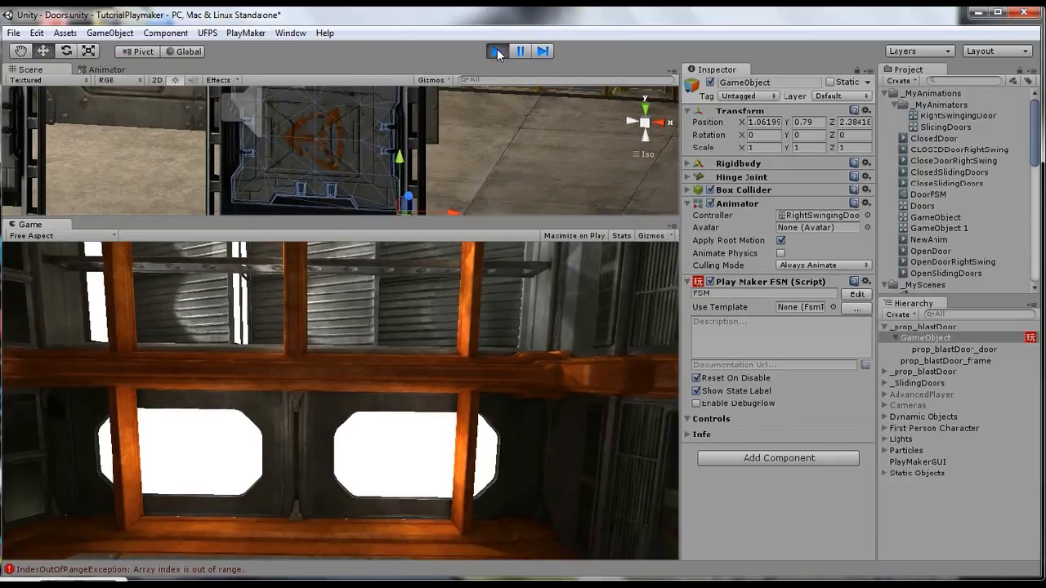
left_click(497, 49)
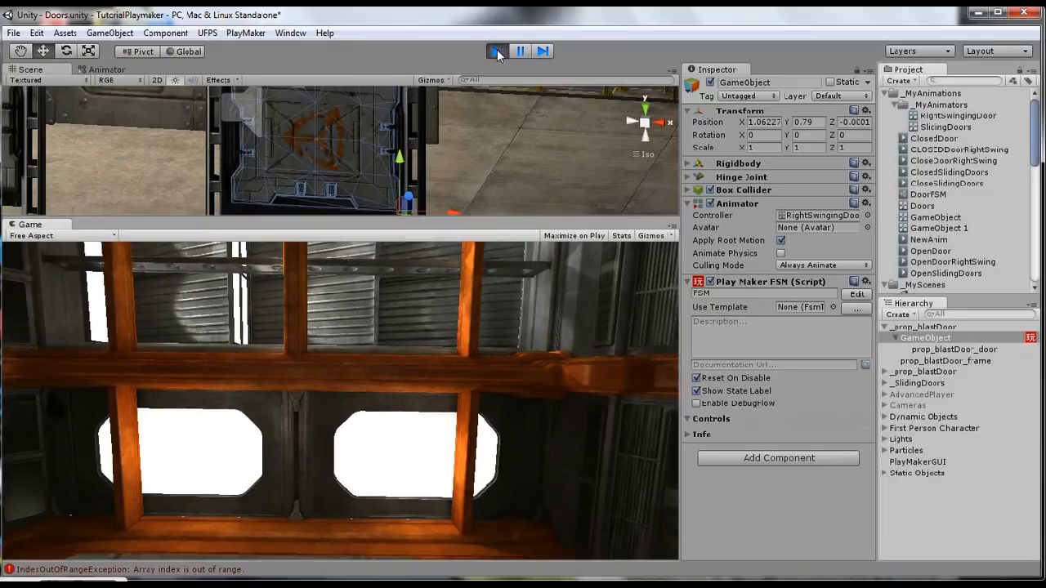